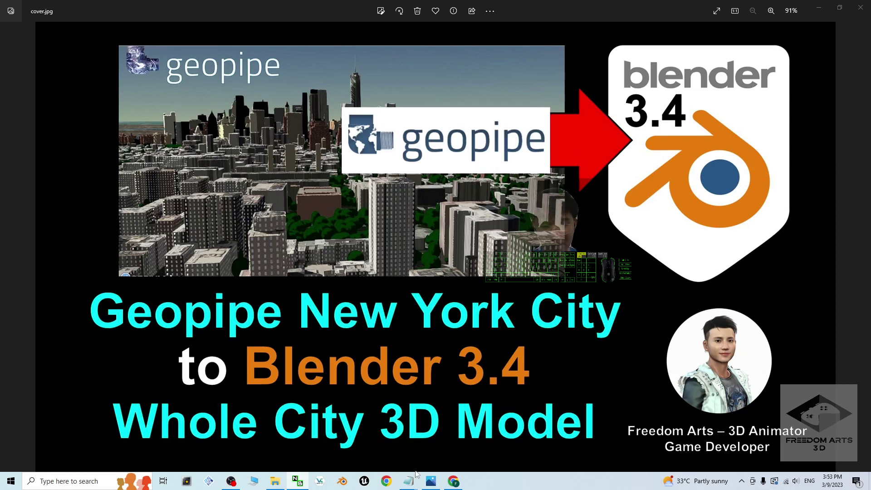
pyautogui.moveTo(414, 483)
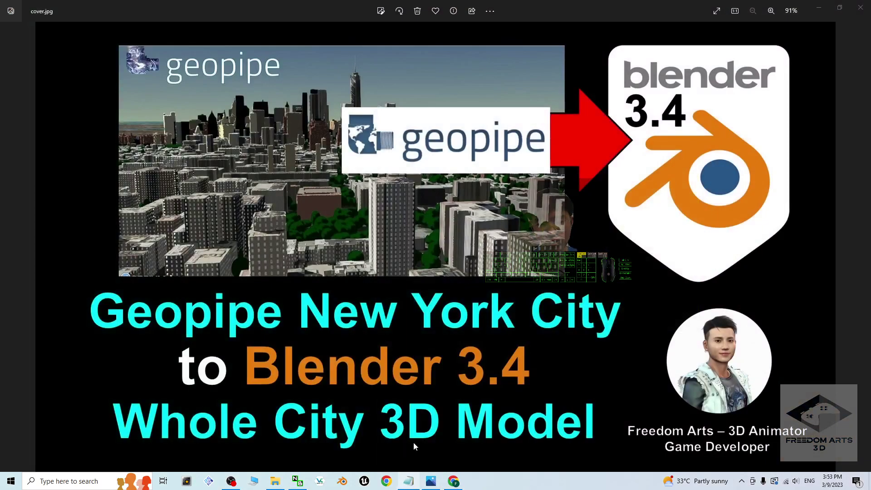
pyautogui.click(414, 446)
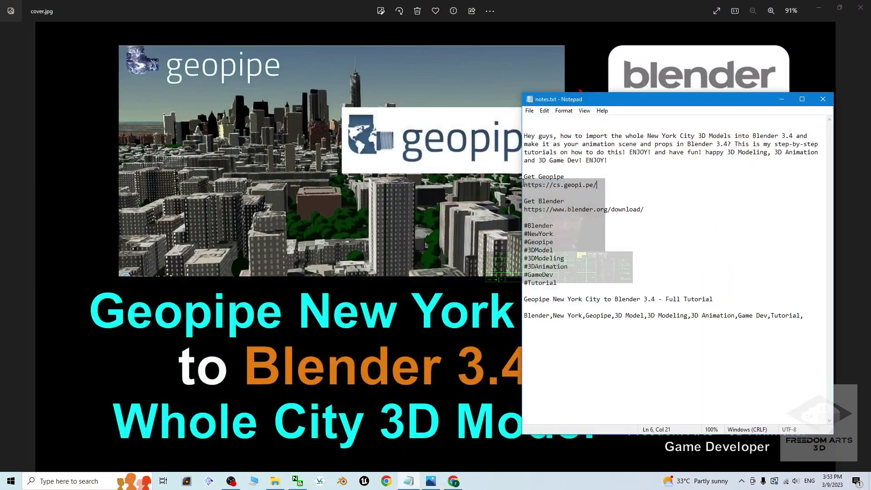
pyautogui.moveTo(606, 100); pyautogui.dragTo(624, 109)
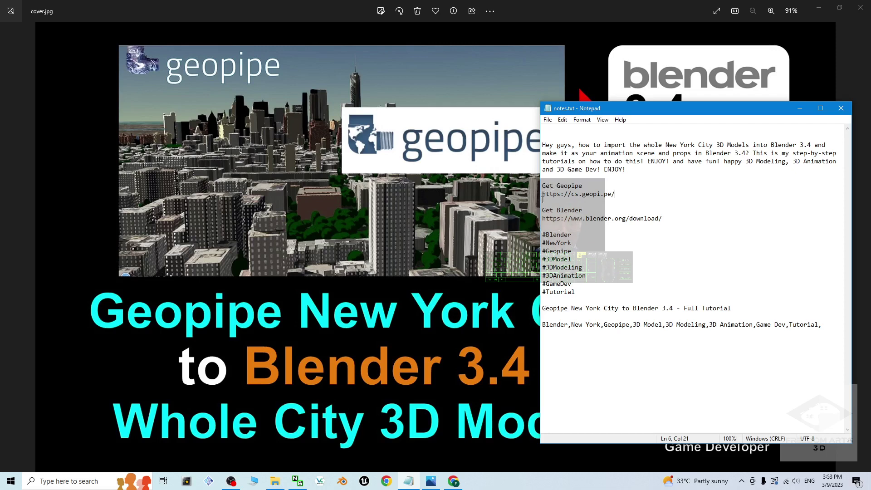
pyautogui.moveTo(544, 196); pyautogui.dragTo(615, 195)
pyautogui.hotkey('ctrl', 'c')
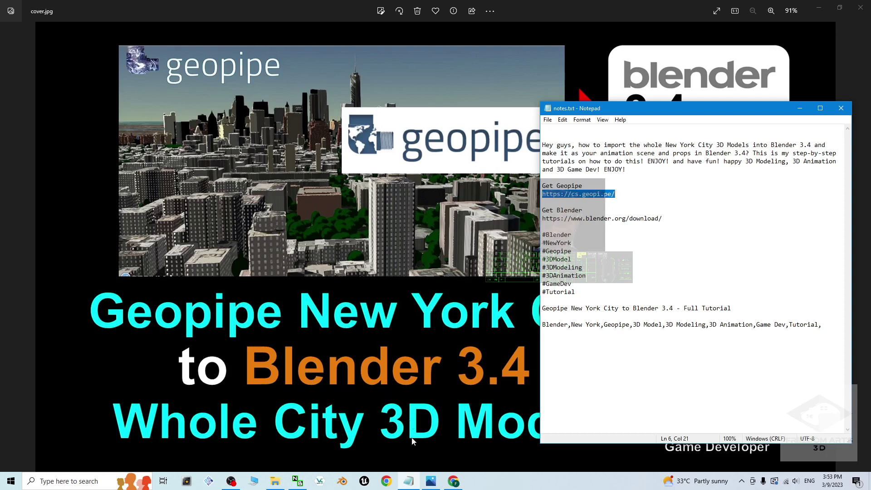
pyautogui.click(450, 478)
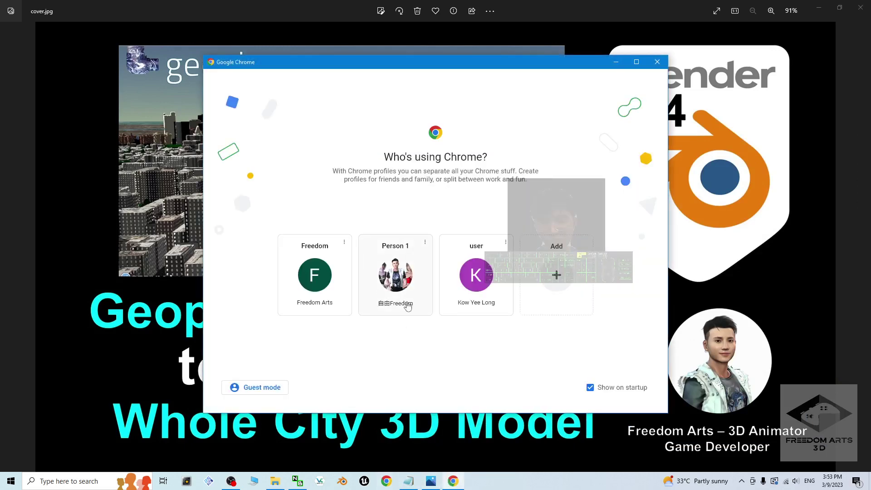
pyautogui.click(395, 285)
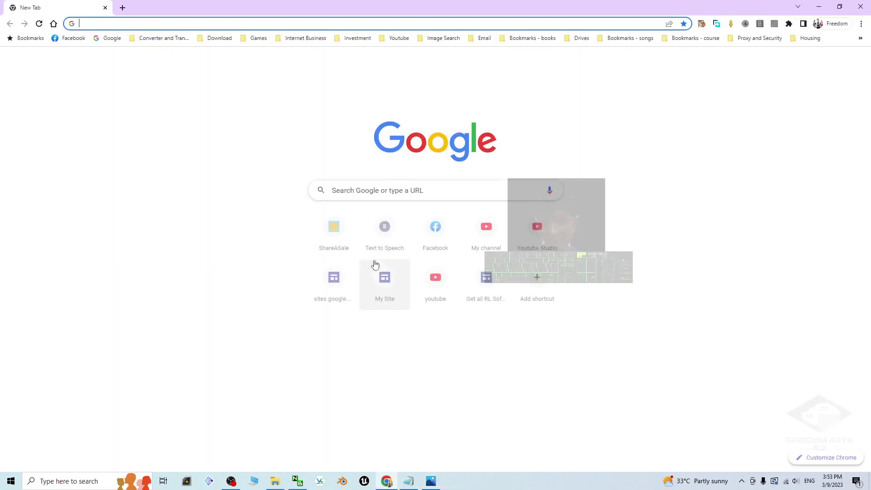
pyautogui.hotkey('ctrl', 'v')
pyautogui.press('Return')
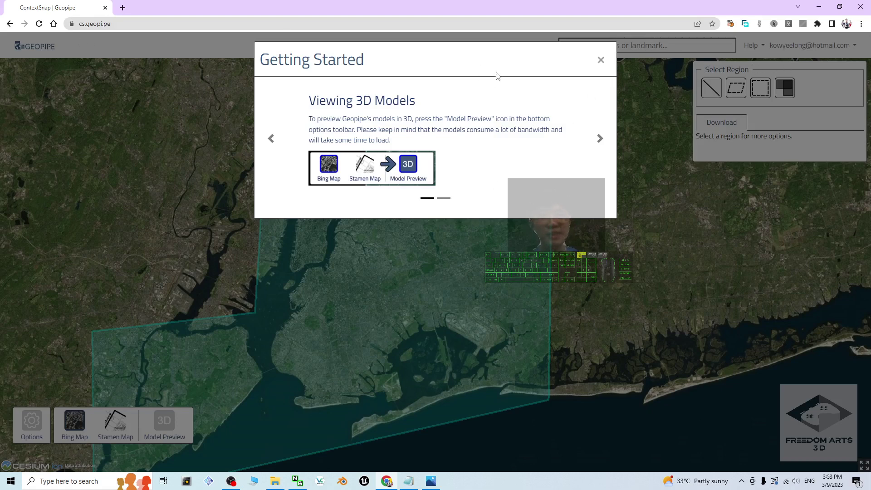
pyautogui.click(601, 60)
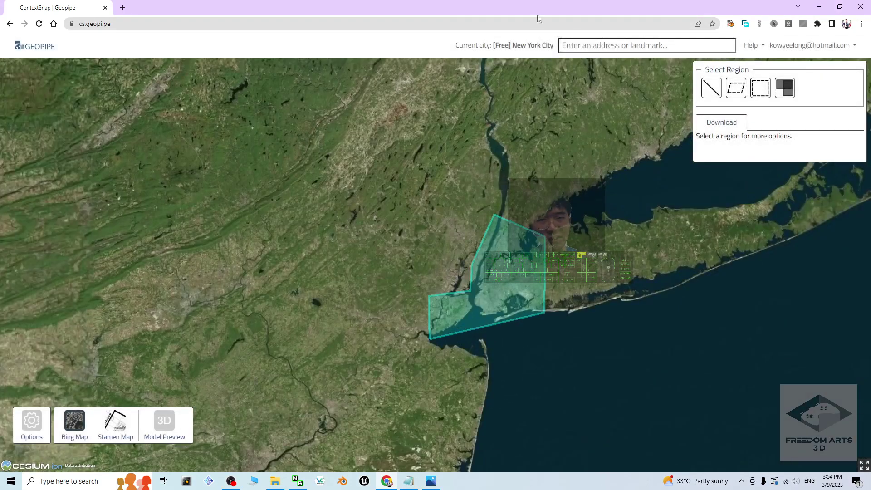
# Step: Examine the highlighted New York City coverage area, from the whole region down to a tilted view of a residential neighbourhood
pyautogui.scroll(3, 567, 319)
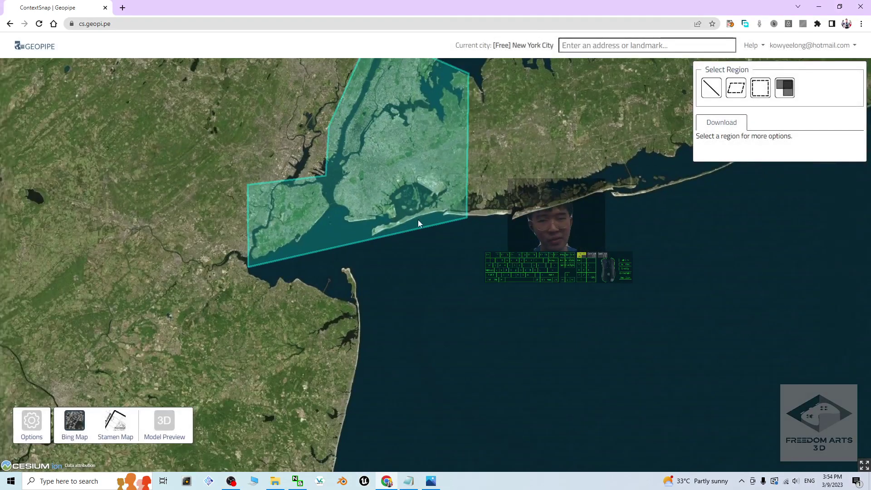
pyautogui.scroll(-2, 438, 213)
pyautogui.scroll(-5, 473, 207)
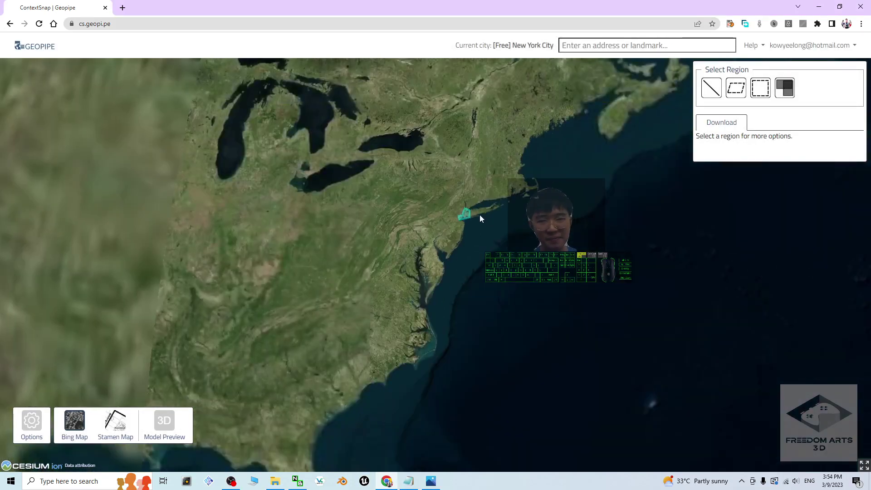
pyautogui.scroll(8, 475, 214)
pyautogui.moveTo(397, 368); pyautogui.dragTo(359, 390, button='middle')
pyautogui.moveTo(359, 390); pyautogui.dragTo(533, 296)
pyautogui.scroll(10, 444, 303)
pyautogui.scroll(-6, 403, 276)
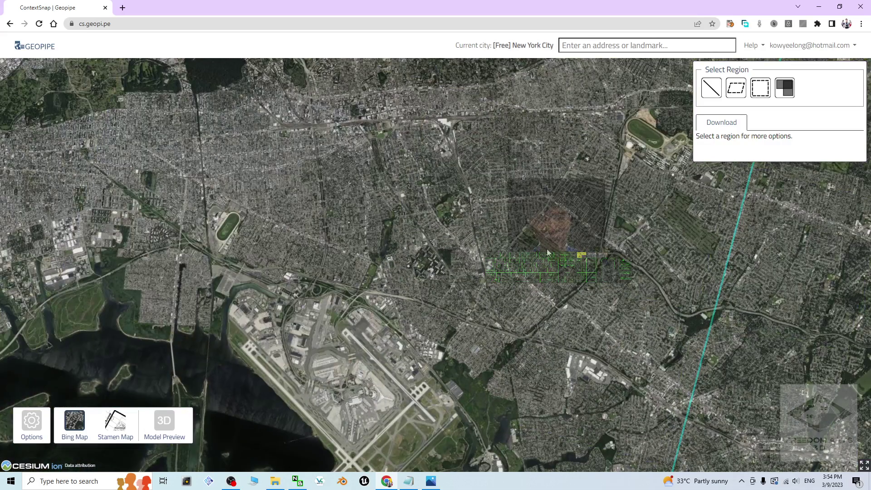
pyautogui.scroll(5, 478, 243)
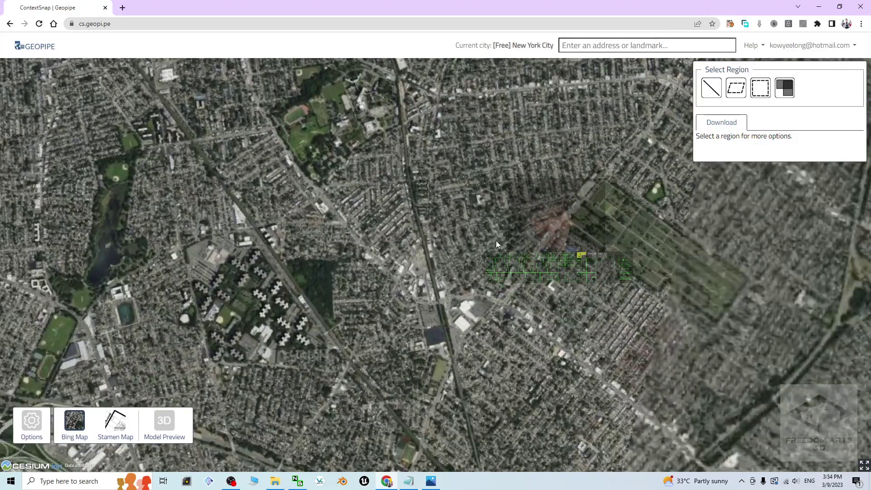
pyautogui.scroll(3, 451, 254)
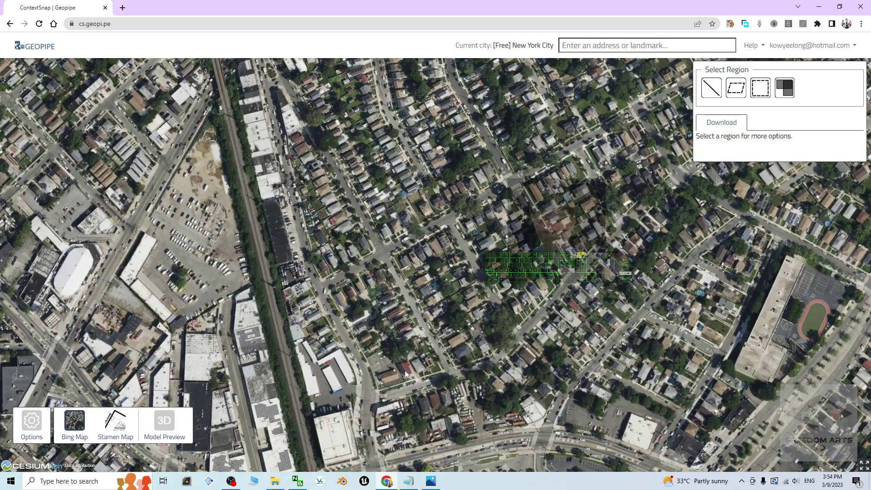
pyautogui.moveTo(405, 369); pyautogui.dragTo(435, 310, button='middle')
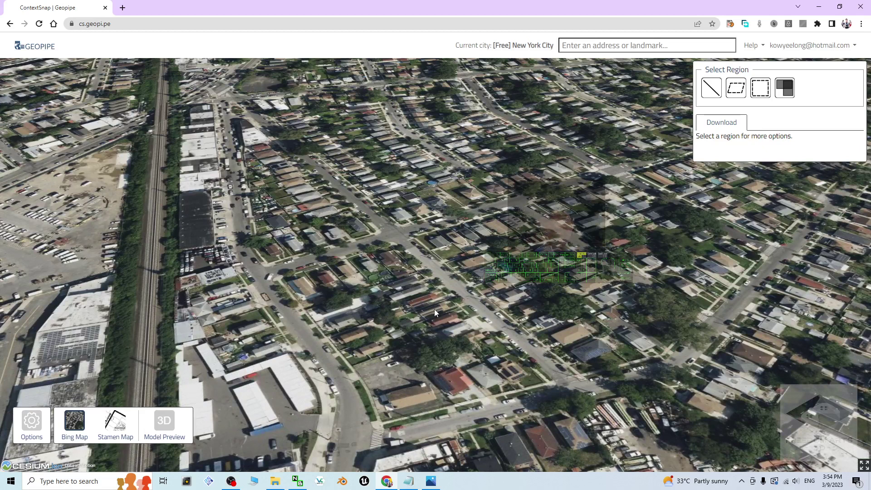
# Step: Turn on the 3D model preview for the residential neighbourhood in view
pyautogui.click(166, 422)
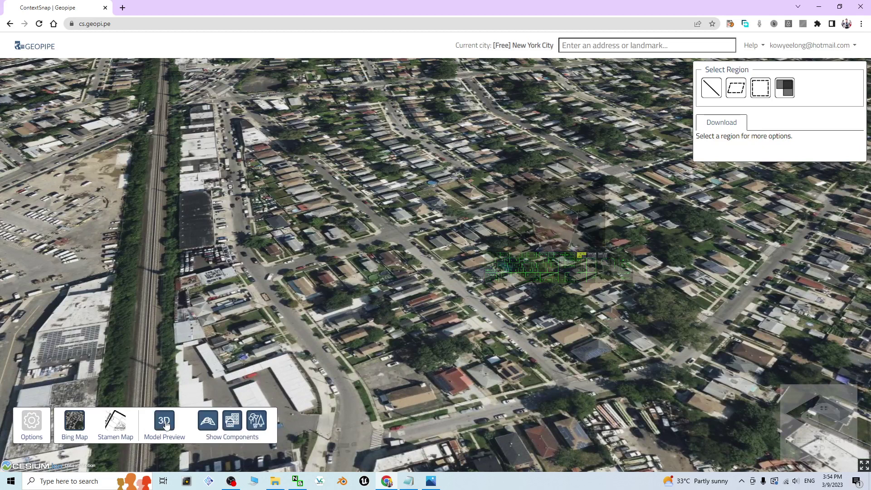
pyautogui.scroll(5, 396, 310)
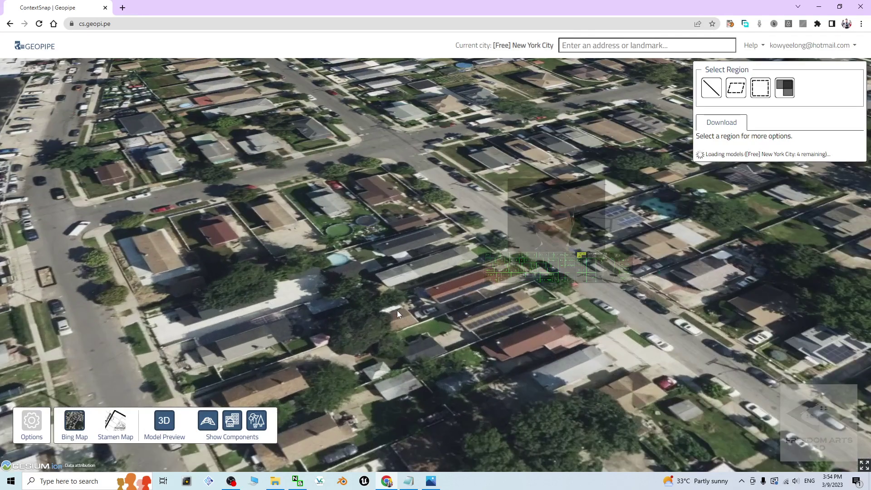
pyautogui.click(735, 88)
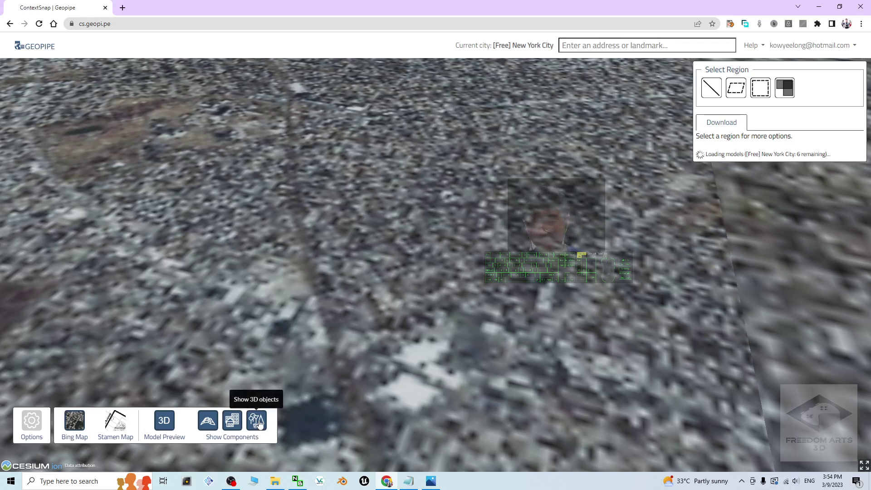
# Step: Toggle the 3D terrain, buildings and objects components of the preview off and back on
pyautogui.click(207, 420)
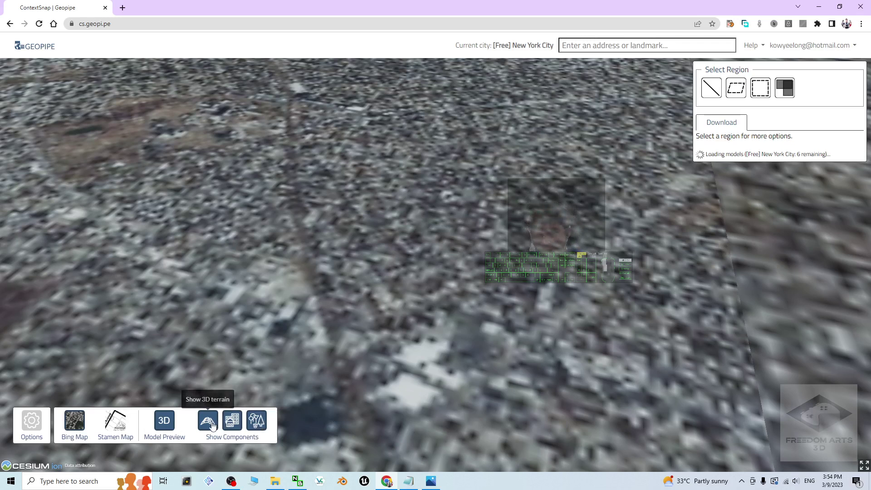
pyautogui.click(232, 421)
pyautogui.click(257, 420)
pyautogui.click(257, 420)
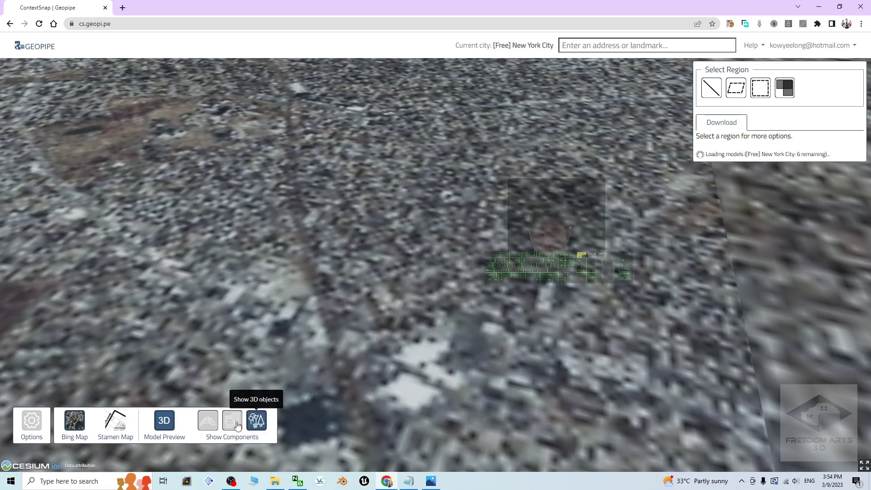
pyautogui.click(232, 420)
pyautogui.click(207, 422)
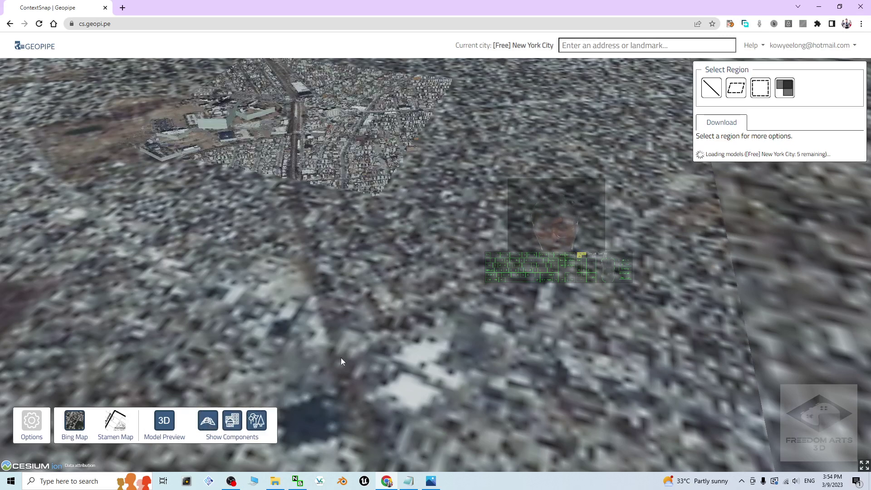
# Step: Examine the previewed 3D building models and streets of the neighbourhood from several distances and angles
pyautogui.scroll(5, 370, 187)
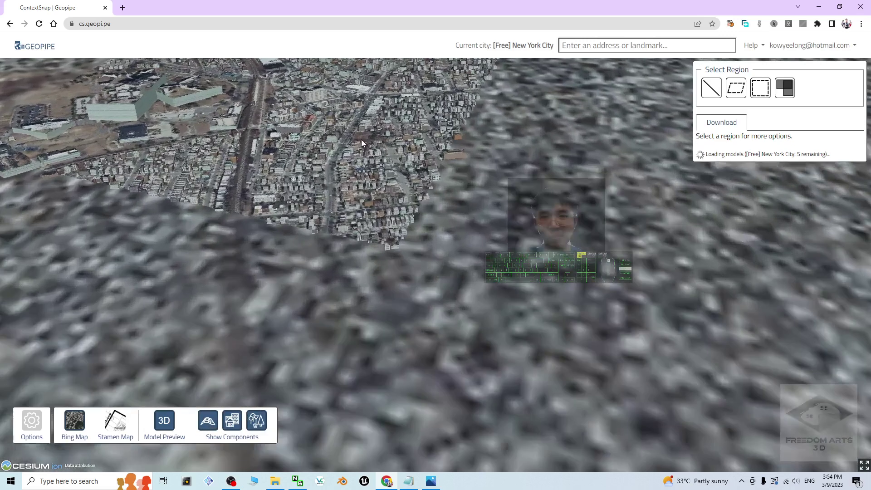
pyautogui.scroll(-3, 435, 232)
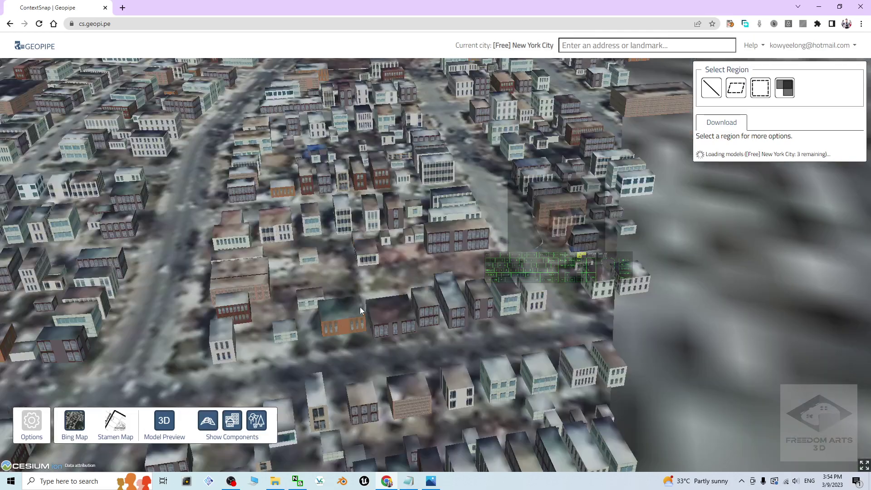
pyautogui.scroll(-3, 372, 297)
pyautogui.scroll(3, 381, 299)
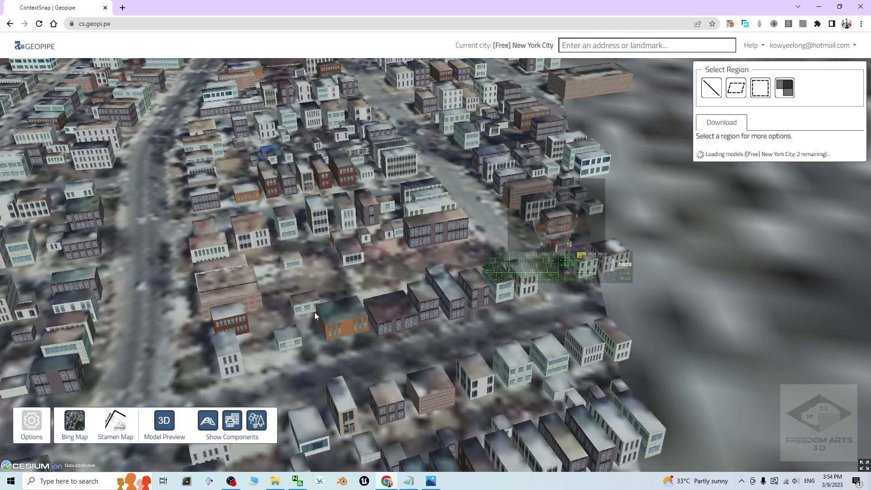
pyautogui.scroll(-1, 290, 315)
pyautogui.scroll(-3, 211, 323)
pyautogui.scroll(3, 212, 326)
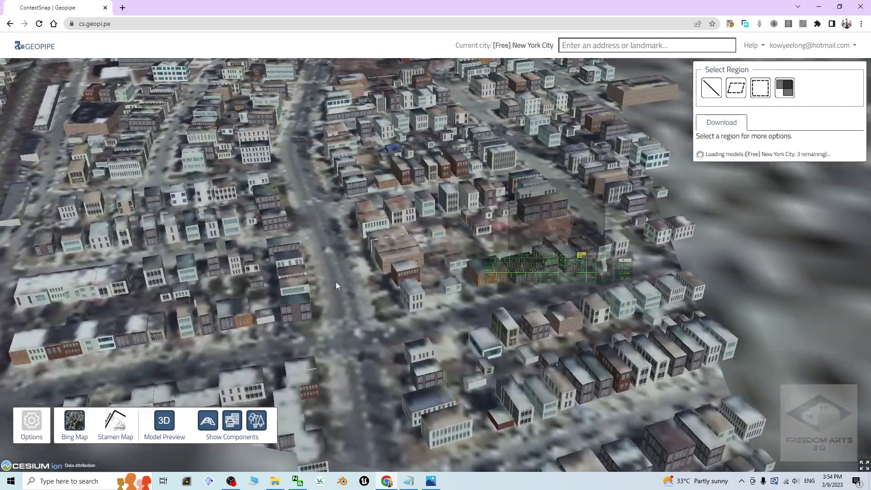
pyautogui.scroll(8, 349, 295)
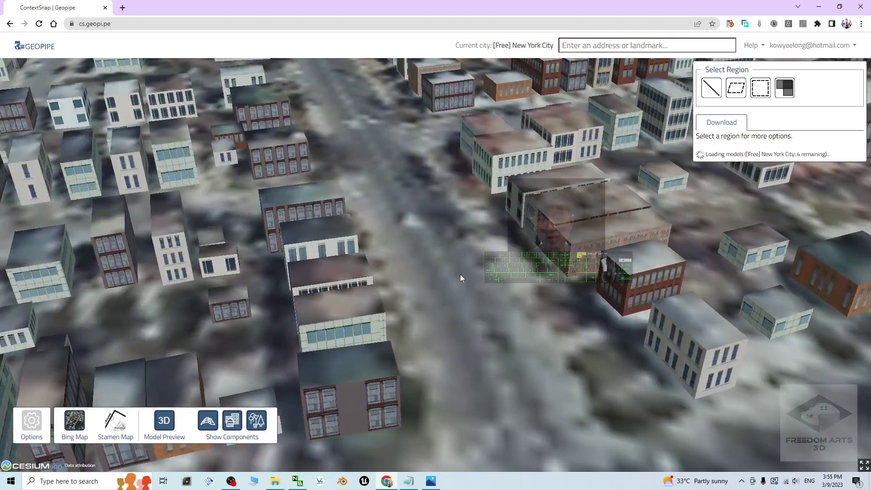
pyautogui.scroll(-5, 212, 316)
pyautogui.scroll(4, 243, 303)
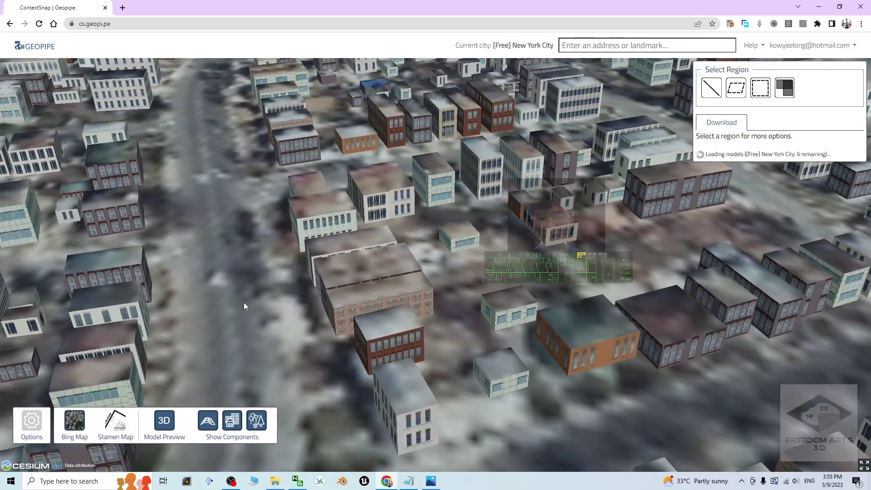
pyautogui.scroll(-2, 231, 316)
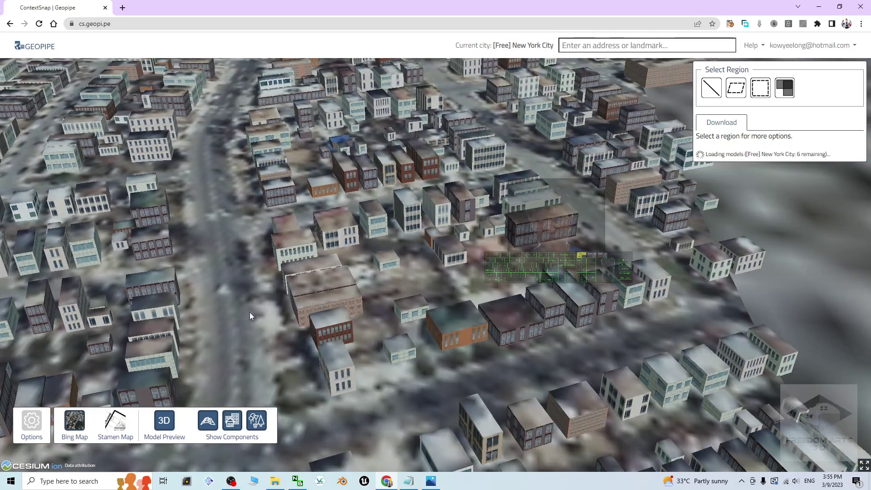
pyautogui.moveTo(251, 320); pyautogui.dragTo(203, 325, button='middle')
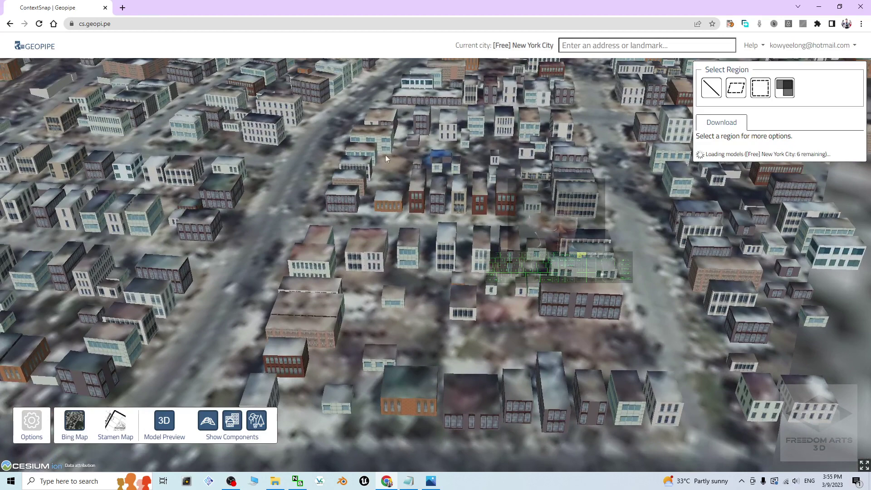
pyautogui.scroll(3, 211, 343)
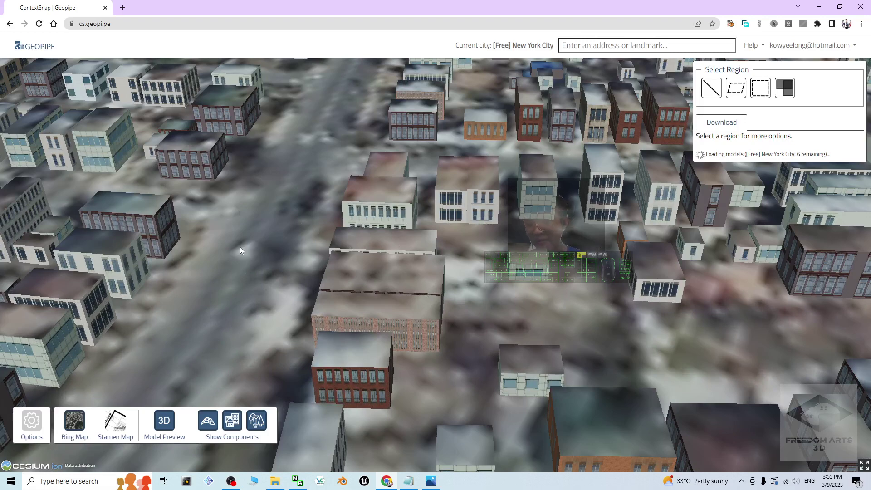
pyautogui.moveTo(319, 227); pyautogui.dragTo(239, 246)
pyautogui.scroll(-3, 238, 248)
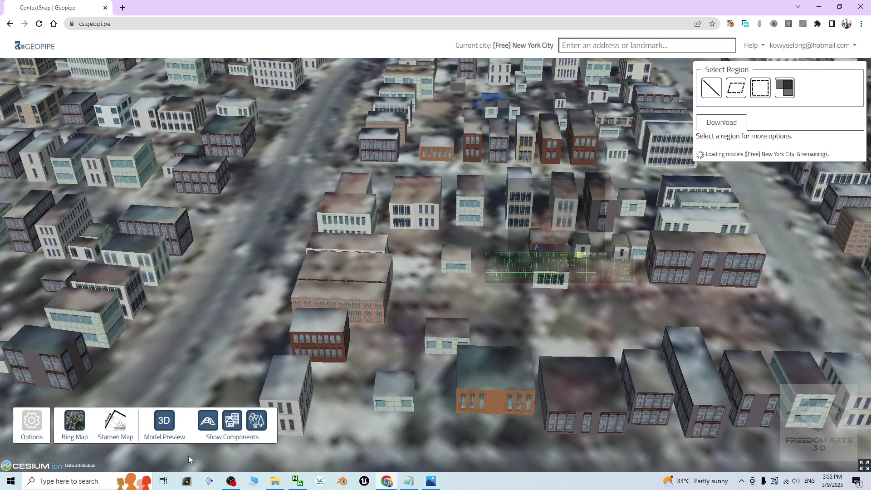
pyautogui.click(235, 485)
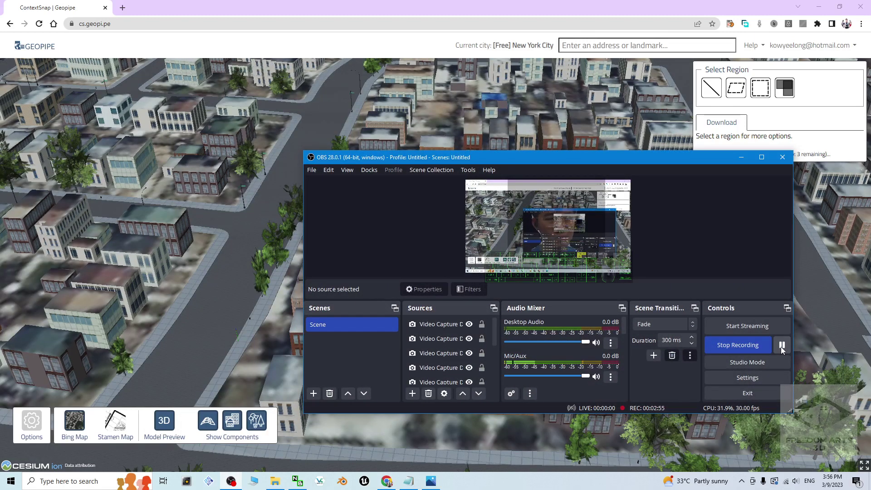
pyautogui.click(741, 157)
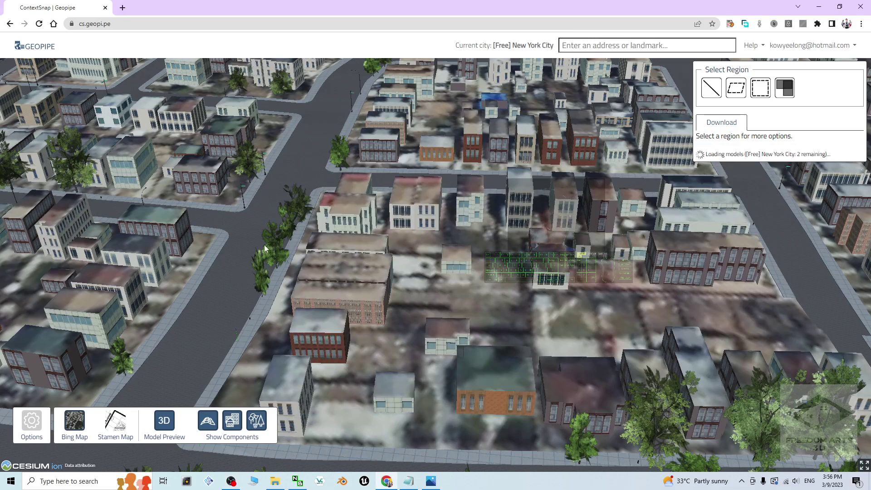
# Step: Inspect the roads, sidewalks and trees around the buildings in the 3D preview up close and from farther away
pyautogui.scroll(5, 220, 284)
pyautogui.scroll(-5, 331, 222)
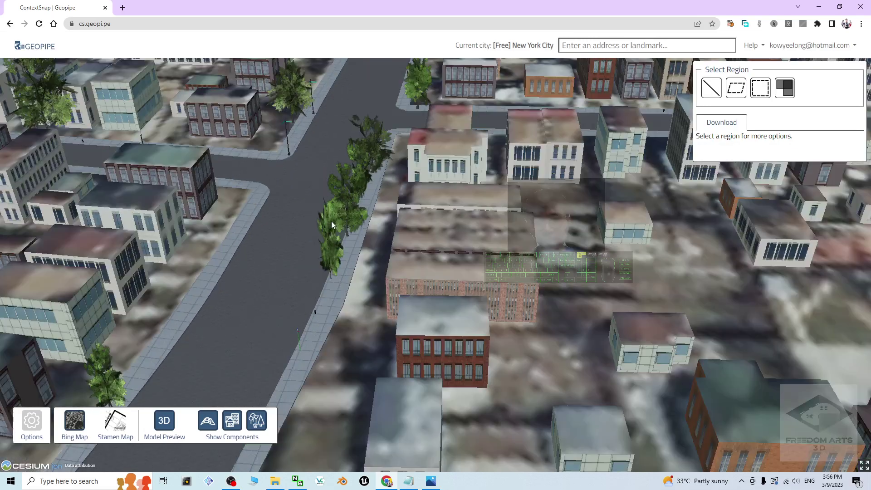
pyautogui.scroll(-5, 336, 225)
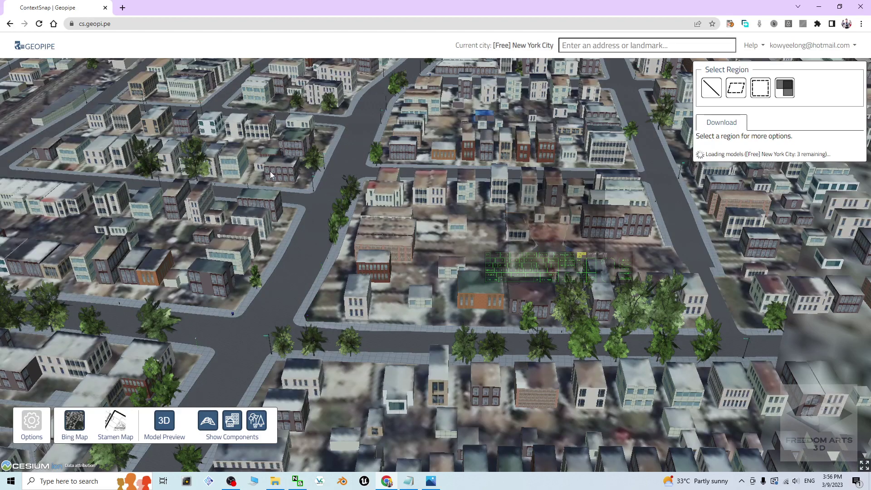
pyautogui.scroll(5, 318, 213)
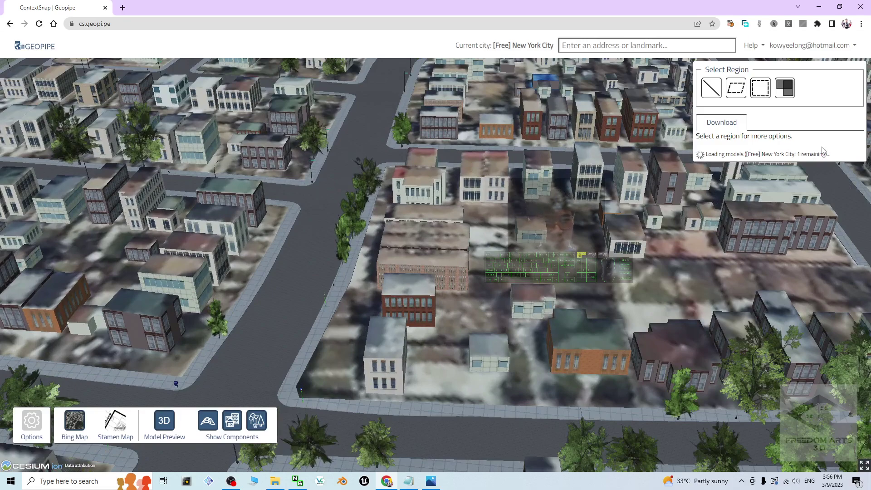
# Step: Examine the residential blocks around the street intersection in the 3D preview from various distances and angles
pyautogui.scroll(2, 295, 268)
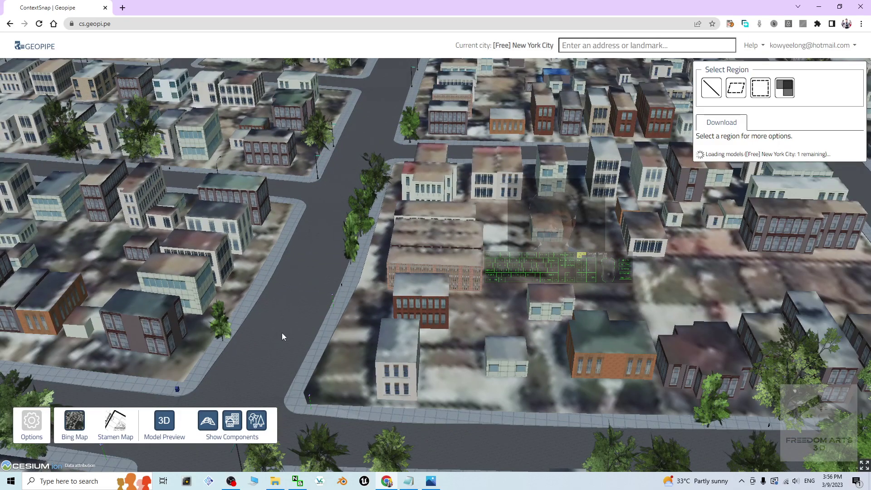
pyautogui.moveTo(282, 336); pyautogui.dragTo(321, 240, button='middle')
pyautogui.scroll(-3, 383, 257)
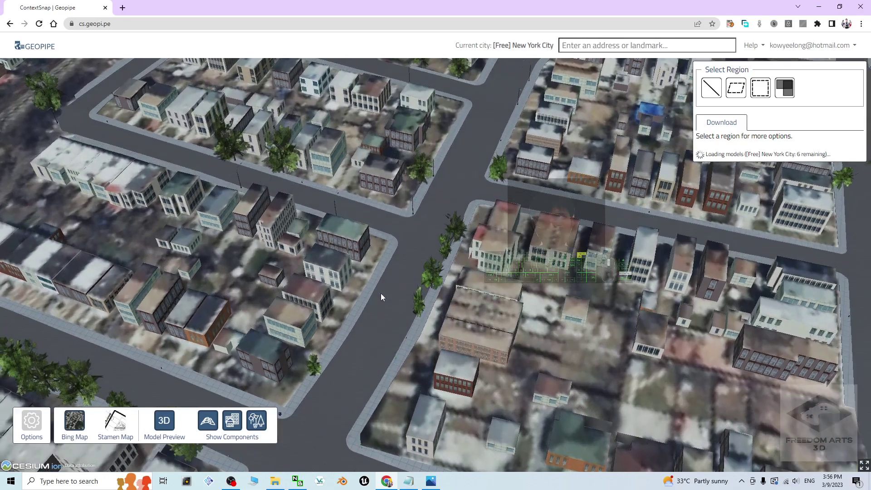
pyautogui.moveTo(380, 295); pyautogui.dragTo(383, 271)
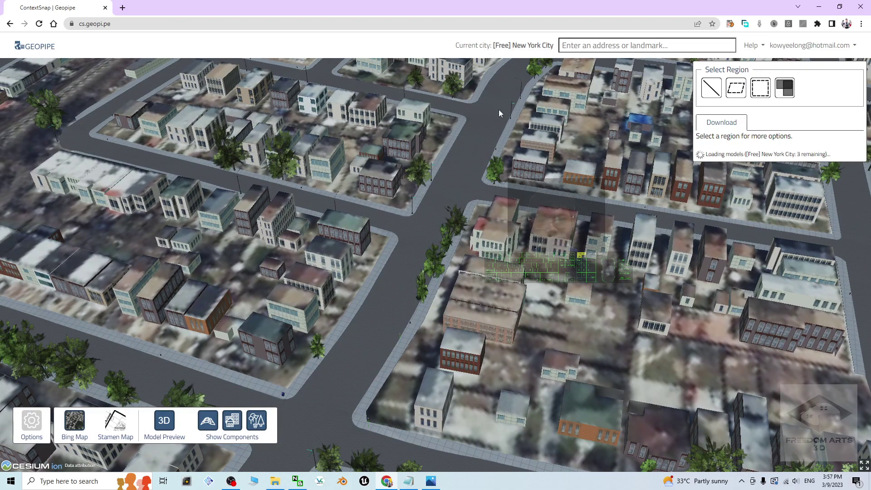
pyautogui.moveTo(513, 237); pyautogui.dragTo(442, 323)
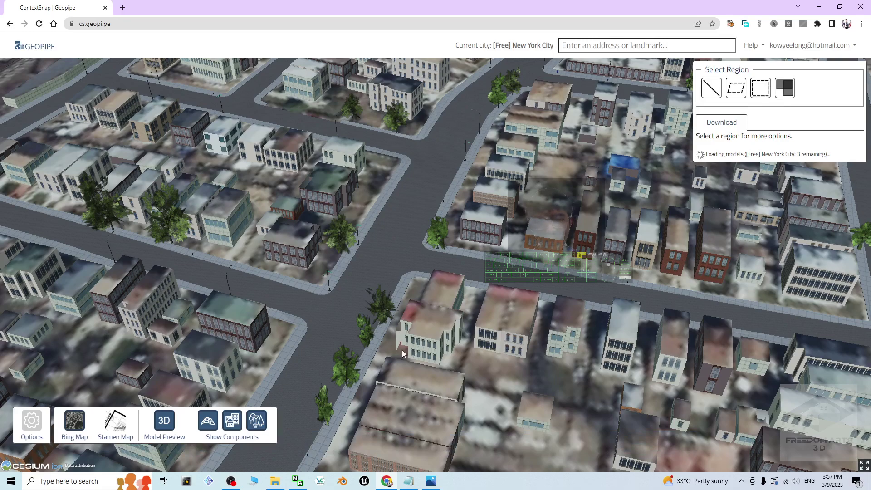
pyautogui.scroll(-5, 390, 376)
pyautogui.scroll(5, 365, 339)
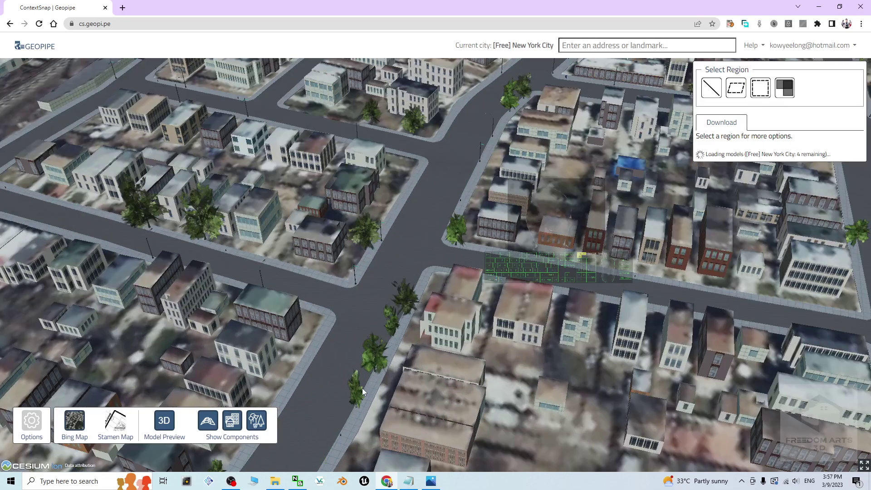
pyautogui.moveTo(362, 388); pyautogui.dragTo(388, 359)
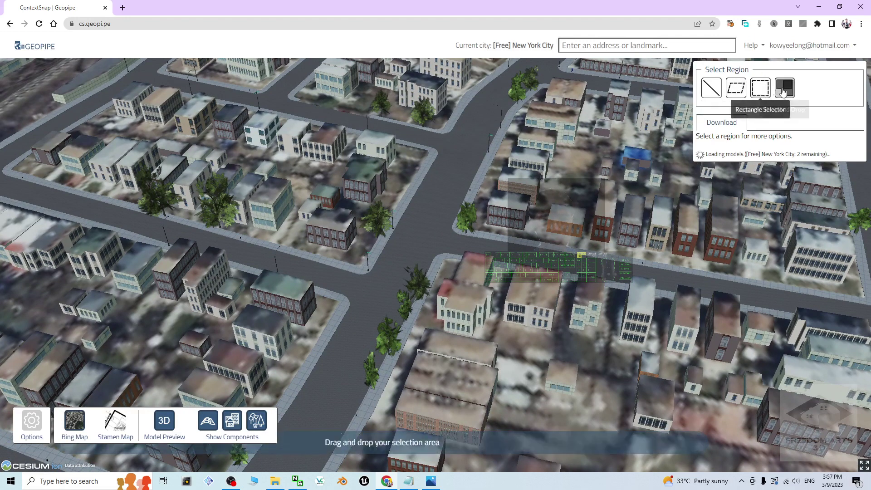
# Step: Draw a rectangular selection of about 0.0264 km² across the residential blocks around the street intersection
pyautogui.click(761, 93)
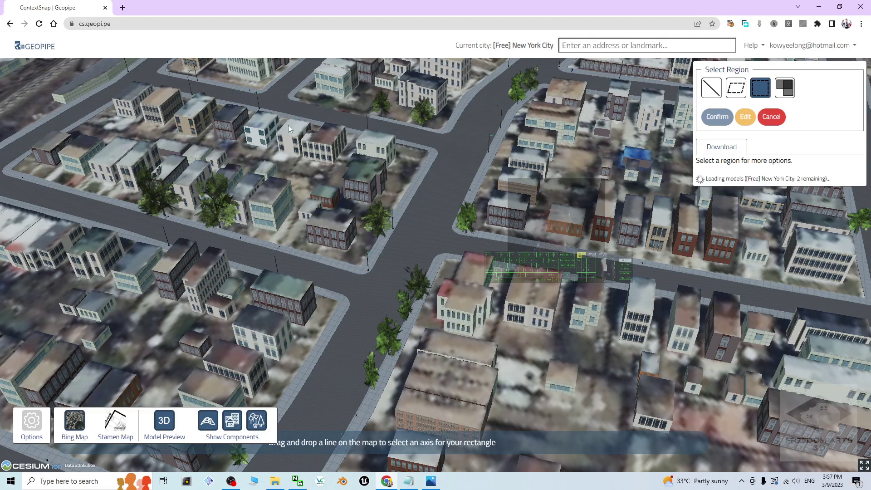
pyautogui.moveTo(197, 319); pyautogui.dragTo(131, 375)
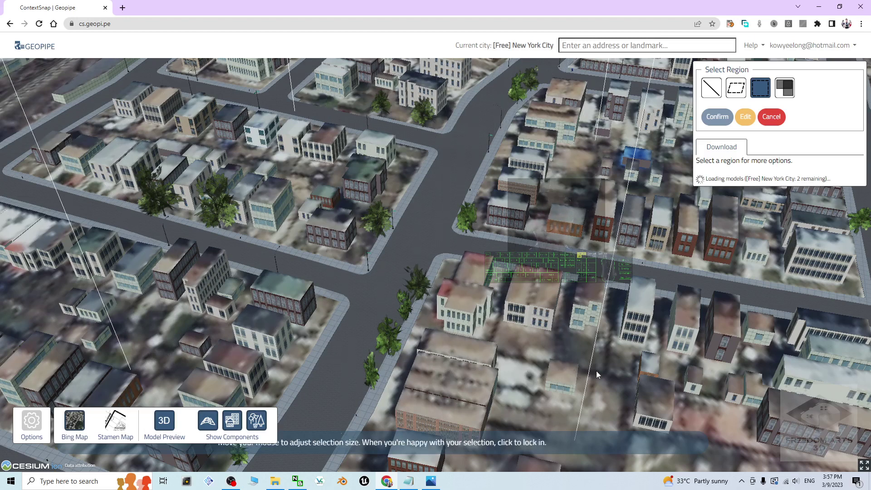
pyautogui.scroll(-5, 627, 367)
pyautogui.click(632, 367)
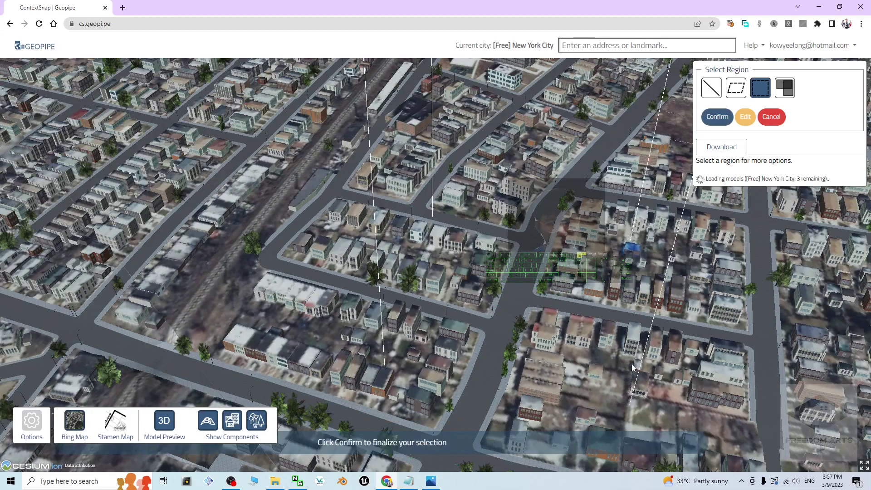
# Step: Check the extent of the rectangular selection over the neighbourhood and confirm it as the download region
pyautogui.scroll(-5, 590, 309)
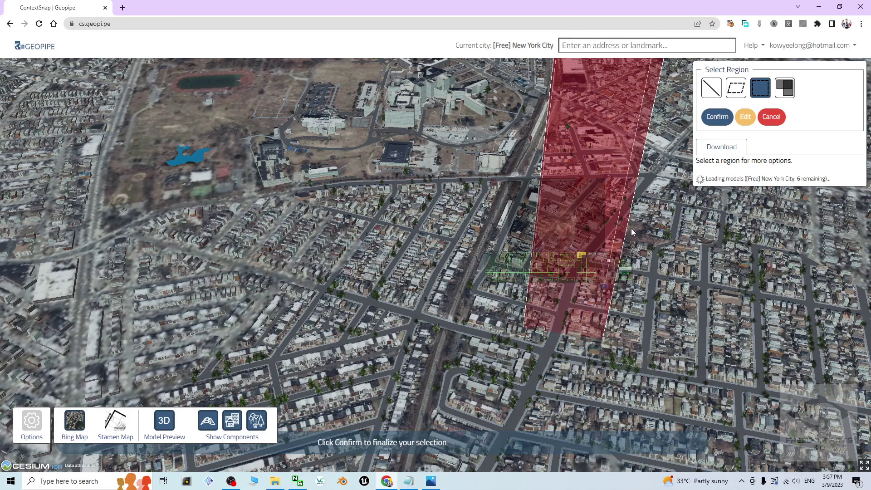
pyautogui.scroll(5, 631, 227)
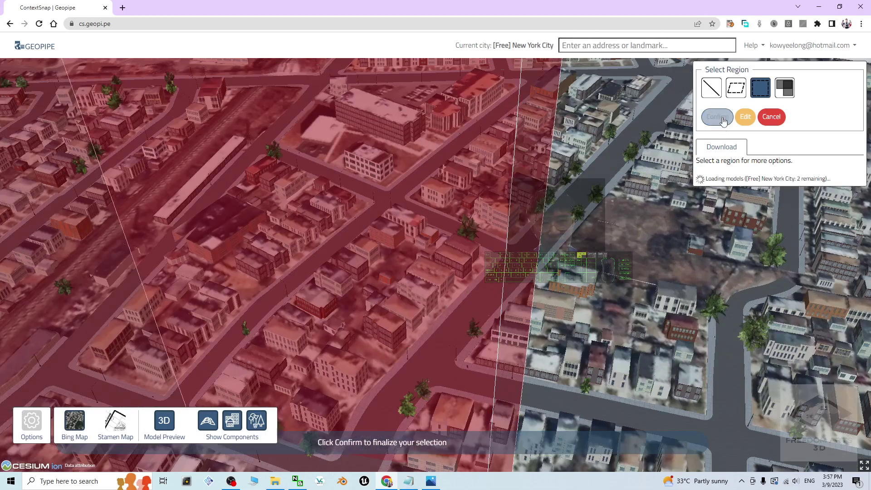
pyautogui.scroll(-5, 692, 183)
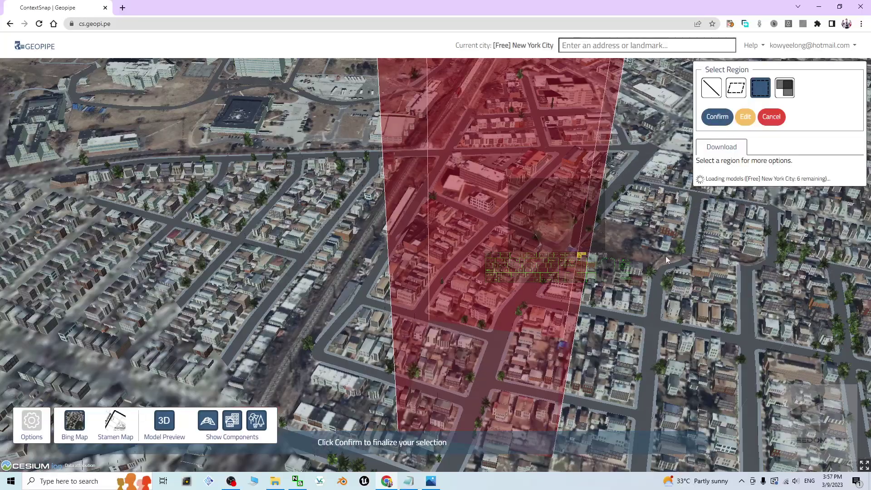
pyautogui.moveTo(644, 297); pyautogui.dragTo(517, 303, button='middle')
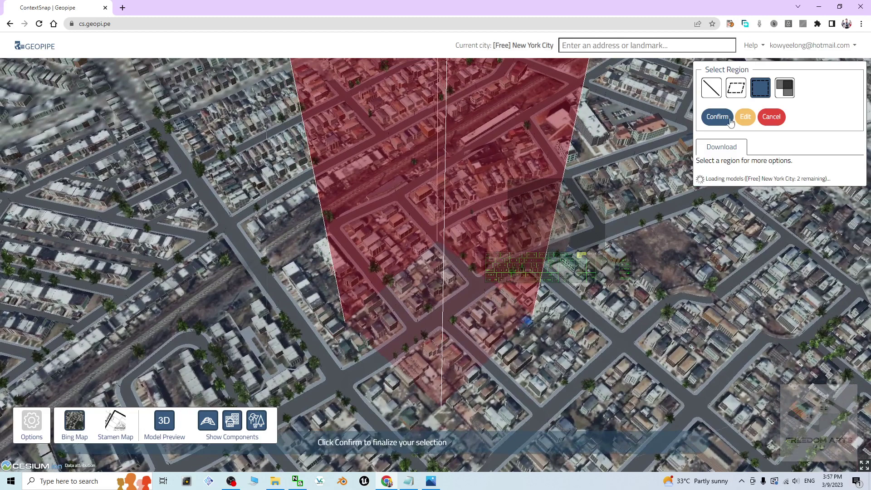
pyautogui.click(716, 119)
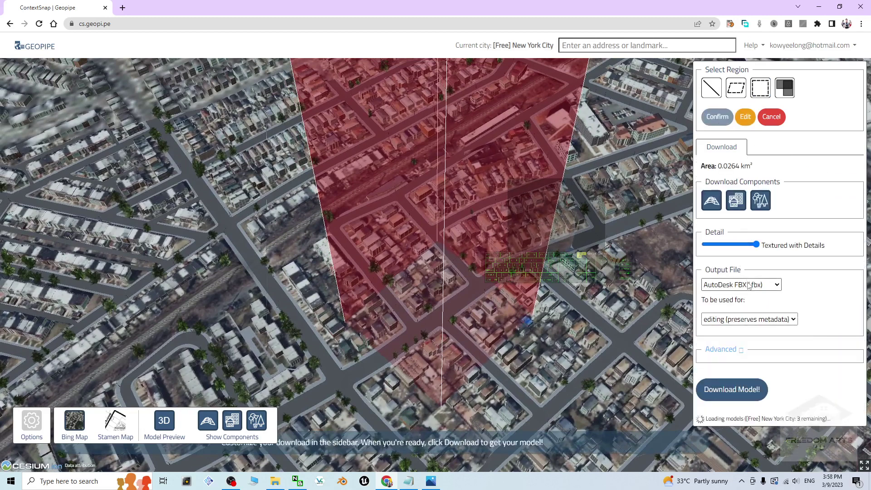
# Step: Set the download's output file to AutoDesk FBX (.fbx), to be used for editing (preserves metadata)
pyautogui.click(767, 286)
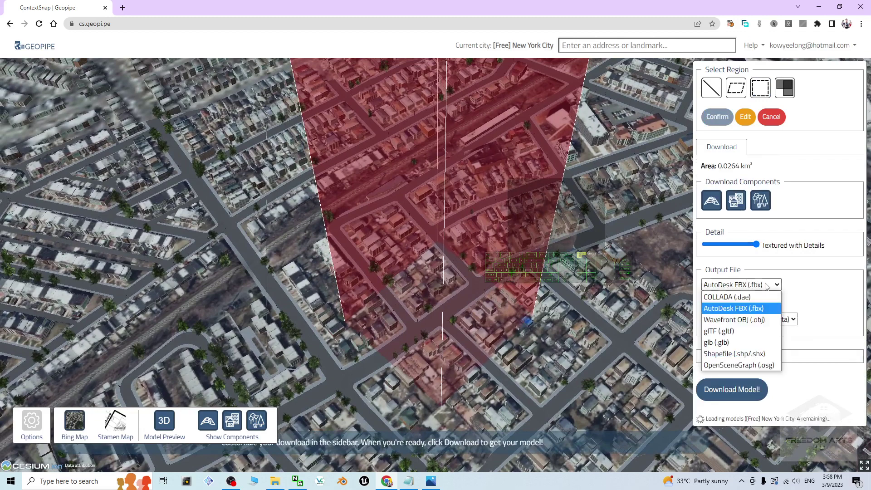
pyautogui.click(768, 313)
pyautogui.click(770, 286)
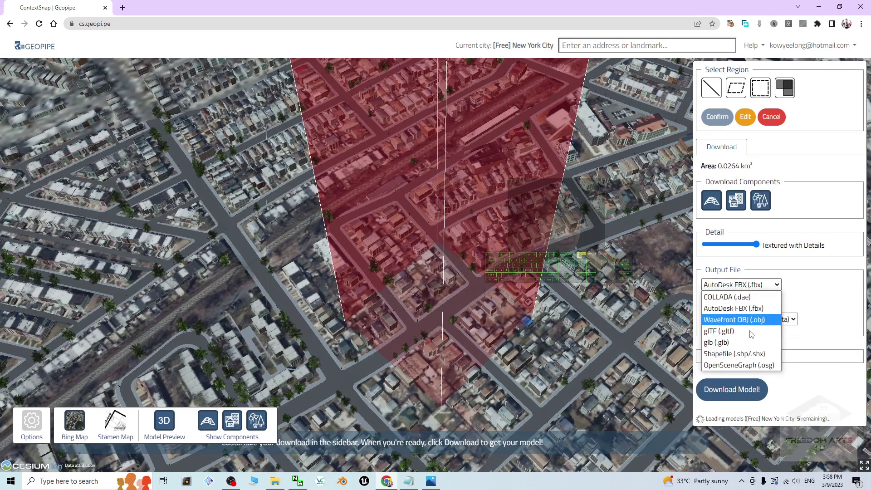
pyautogui.click(766, 308)
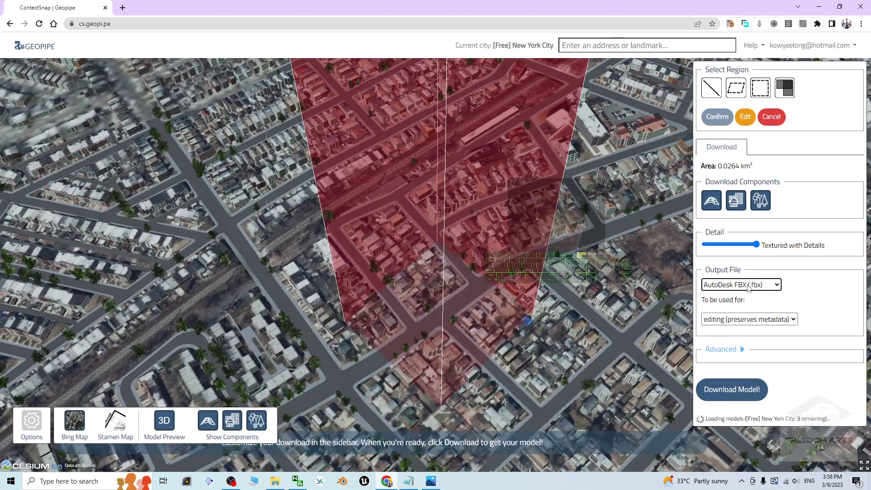
pyautogui.click(784, 319)
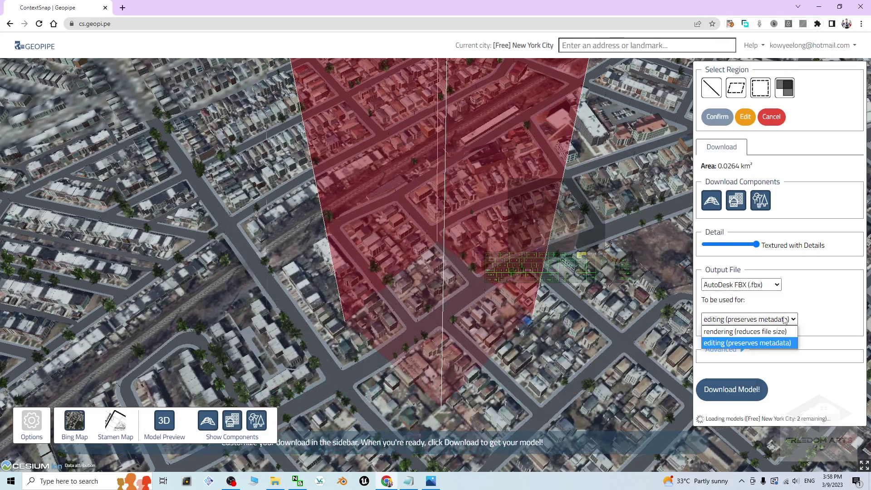
pyautogui.click(777, 320)
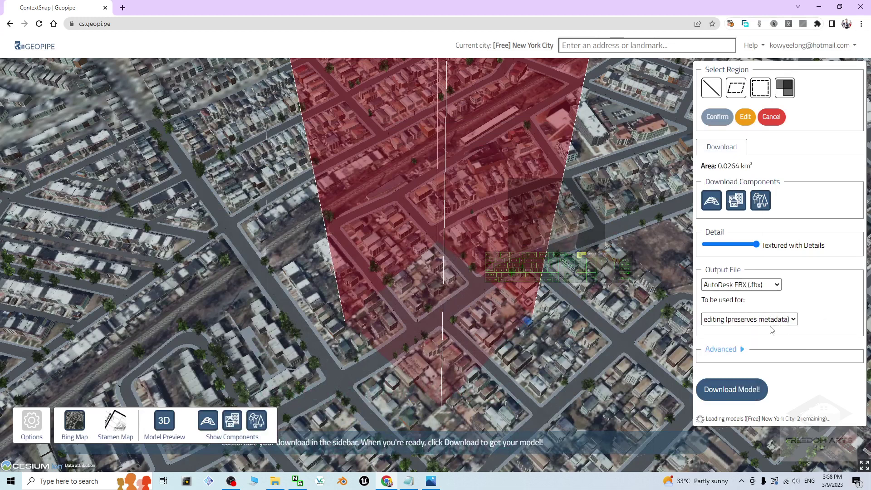
pyautogui.click(734, 319)
pyautogui.click(805, 330)
# Step: Request and confirm the model download, and save model_highdetail-1999.fbx.zip to the Desktop
pyautogui.click(732, 391)
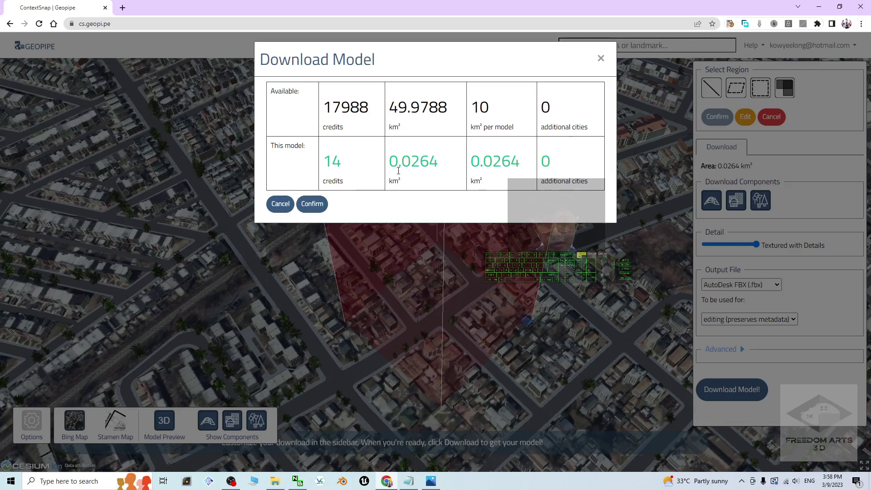
pyautogui.click(314, 204)
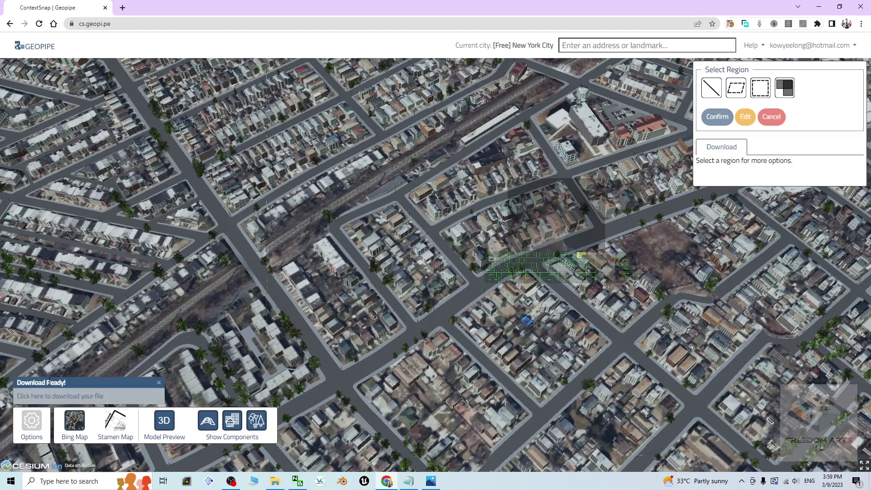
pyautogui.click(78, 399)
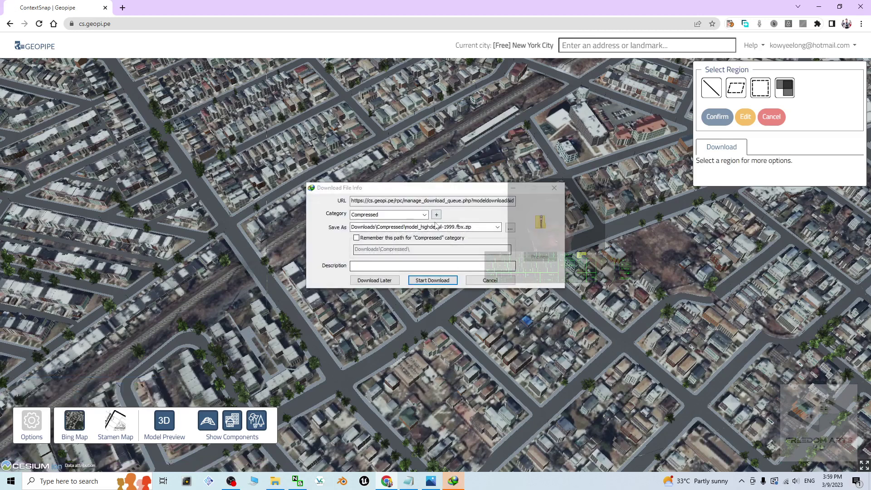
pyautogui.click(510, 227)
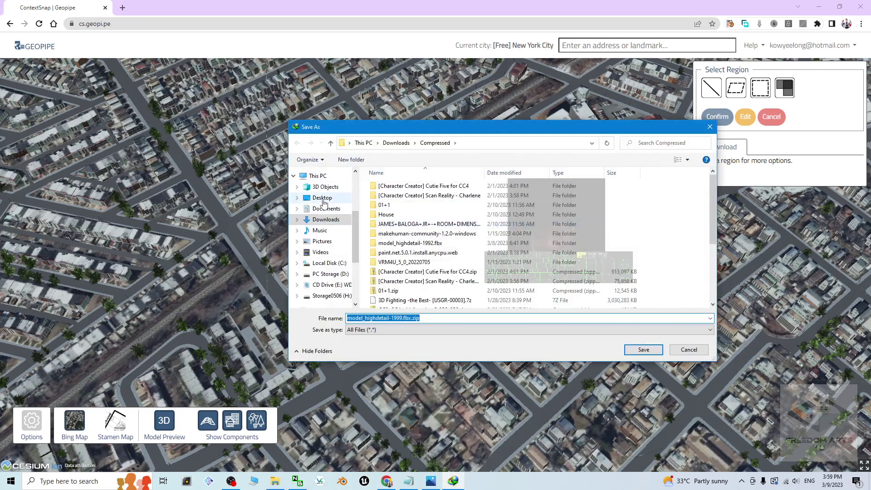
pyautogui.click(323, 199)
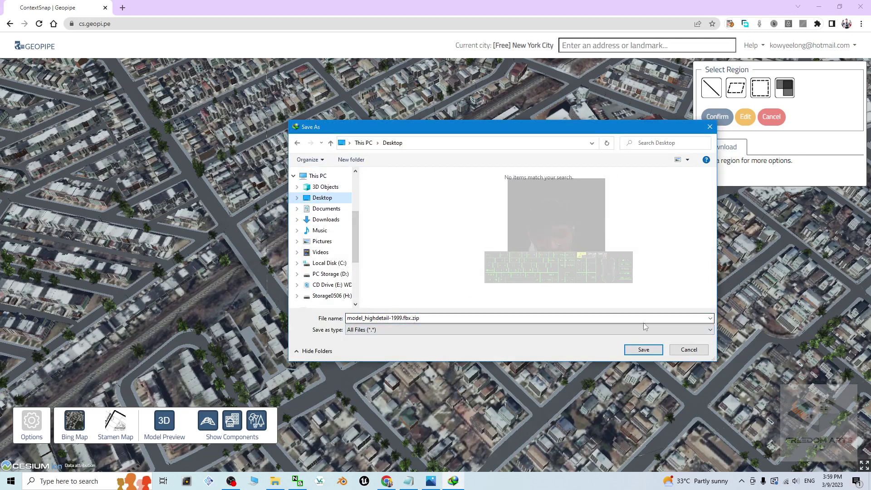
pyautogui.click(650, 351)
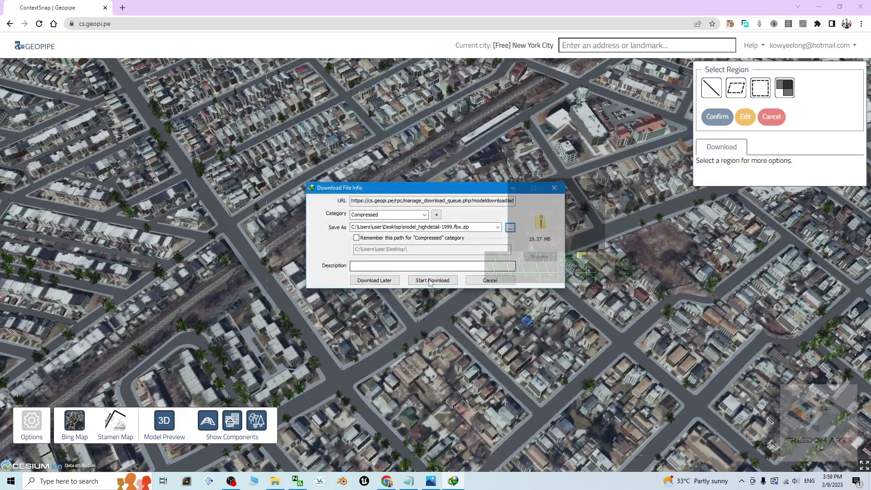
pyautogui.click(436, 280)
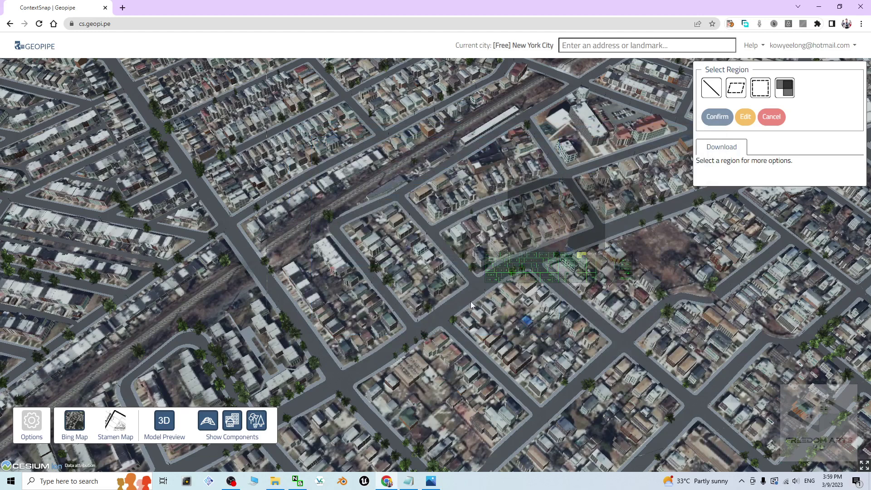
# Step: Minimize the browser and the other open windows to reach the downloaded archive on the desktop
pyautogui.click(815, 1)
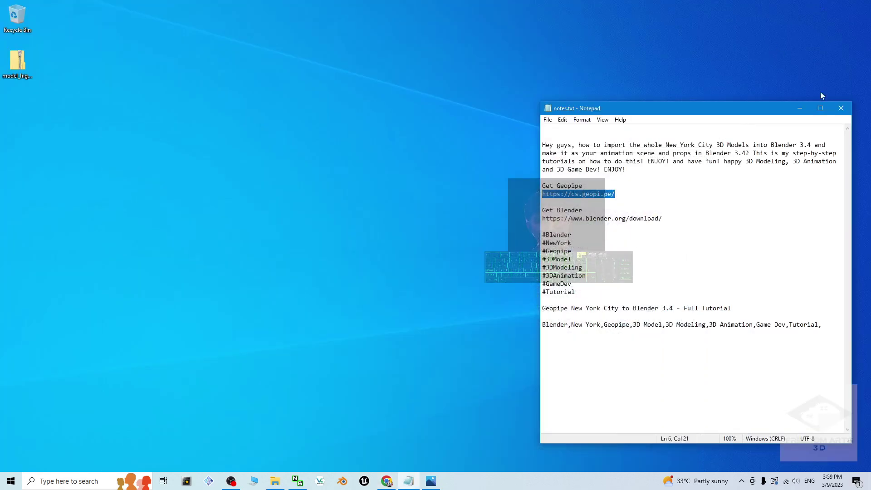
pyautogui.click(799, 109)
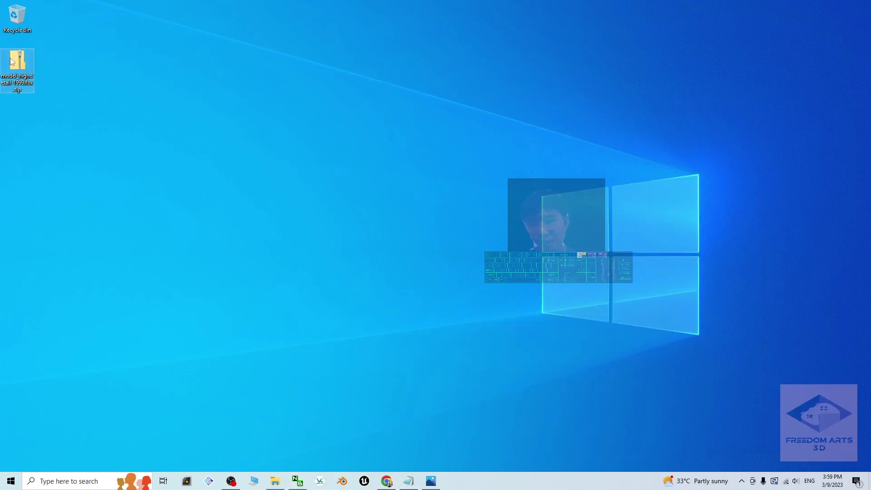
pyautogui.click(230, 481)
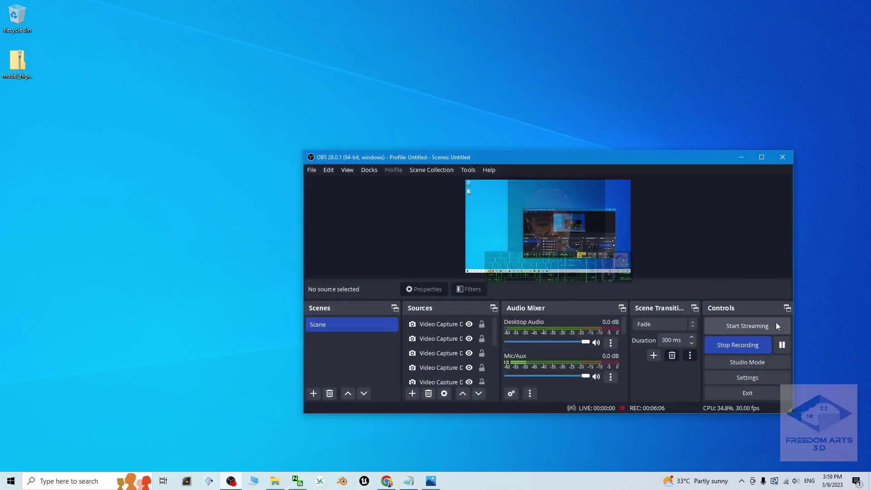
pyautogui.click(741, 157)
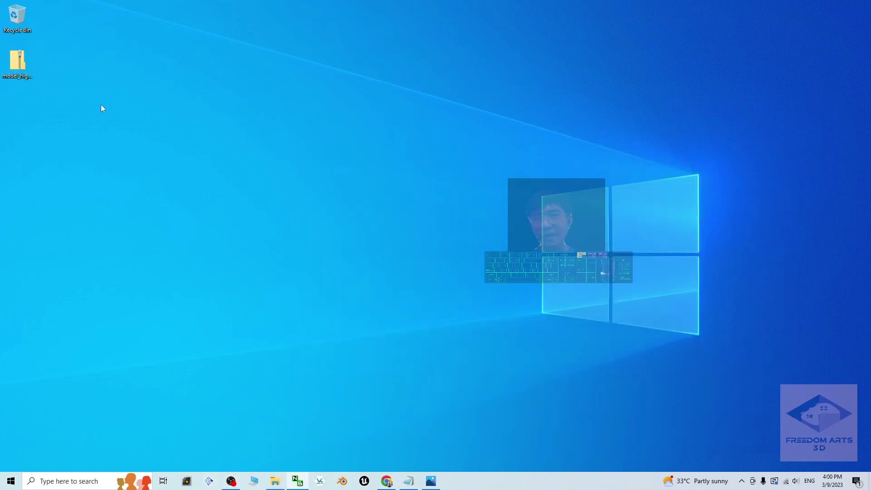
# Step: Extract the downloaded zip archive to the model_highdetail-1999.fbx folder on the Desktop and close the extracted files' window
pyautogui.rightClick(18, 59)
pyautogui.click(68, 88)
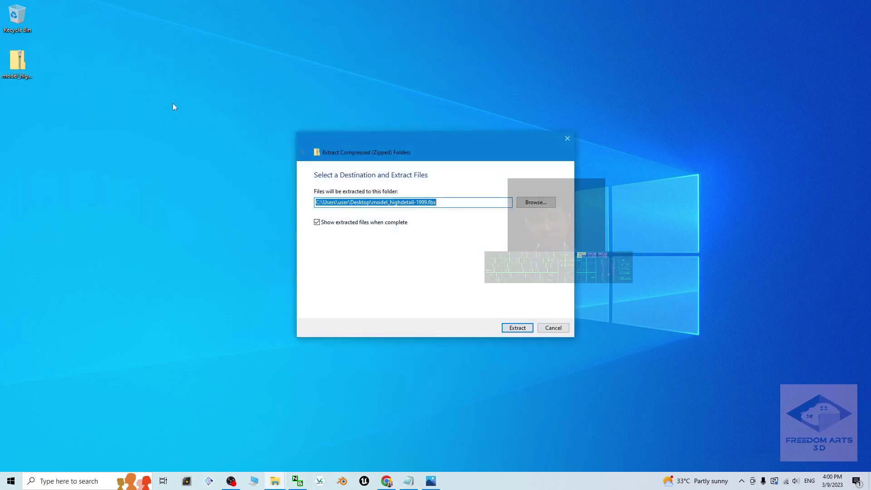
pyautogui.click(515, 329)
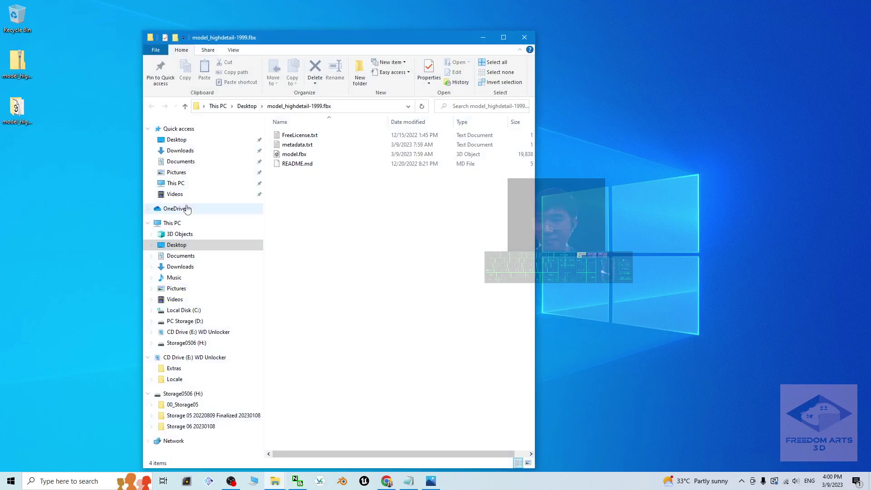
pyautogui.click(524, 37)
# Step: Open the extracted model_highdetail-1999.fbx folder and open model.fbx in 3D Viewer
pyautogui.click(17, 109)
pyautogui.doubleClick(17, 109)
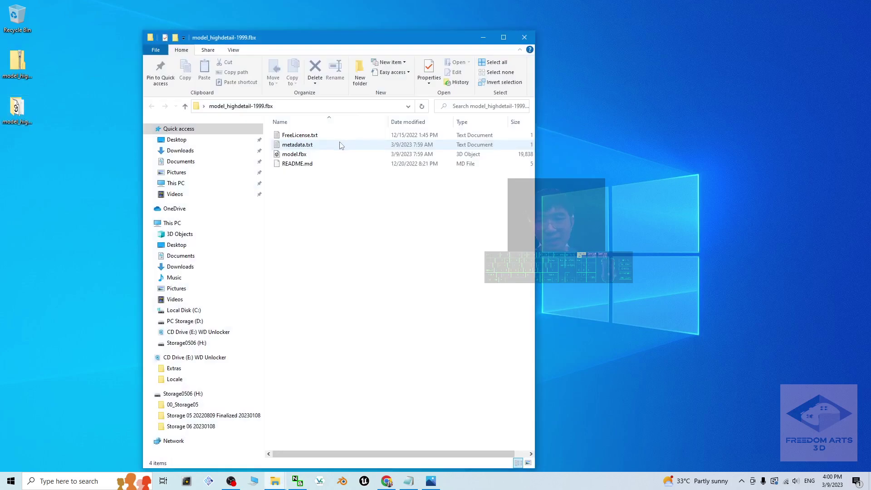
pyautogui.click(294, 156)
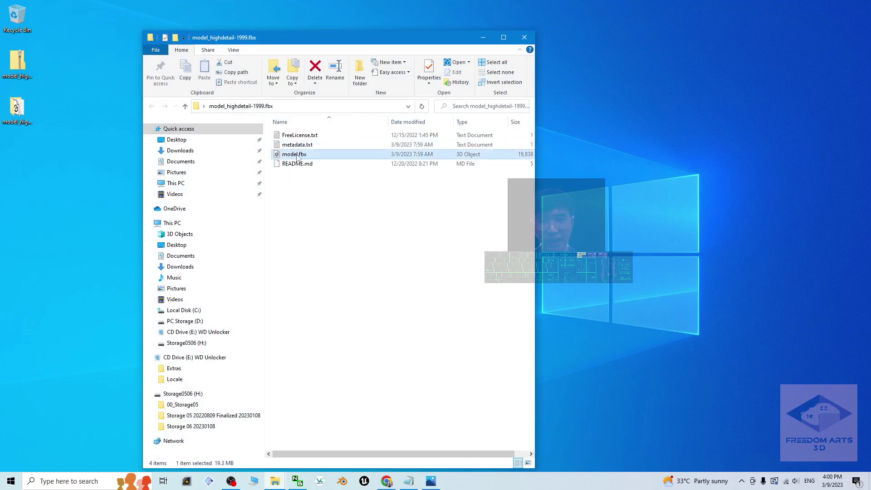
pyautogui.doubleClick(300, 155)
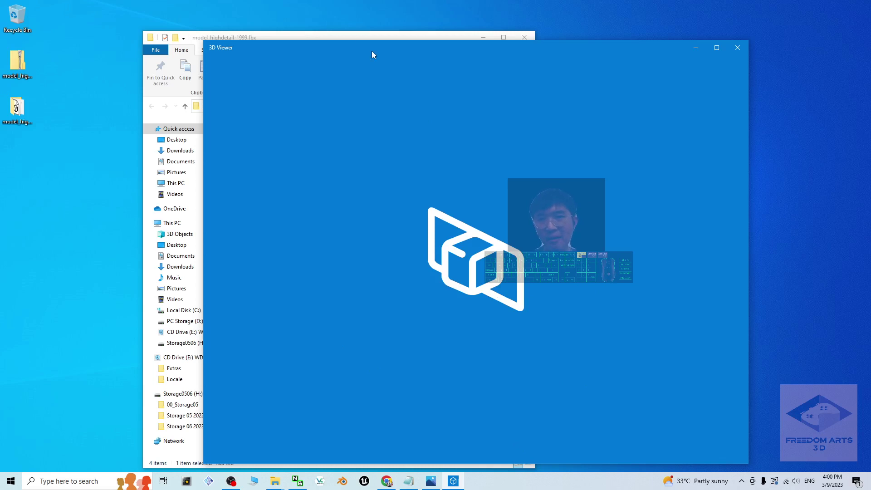
# Step: Move the 3D Viewer and model_highdetail-1999.fbx folder windows apart and launch Blender 3.4
pyautogui.moveTo(372, 54); pyautogui.dragTo(458, 58)
pyautogui.moveTo(268, 37); pyautogui.dragTo(174, 32)
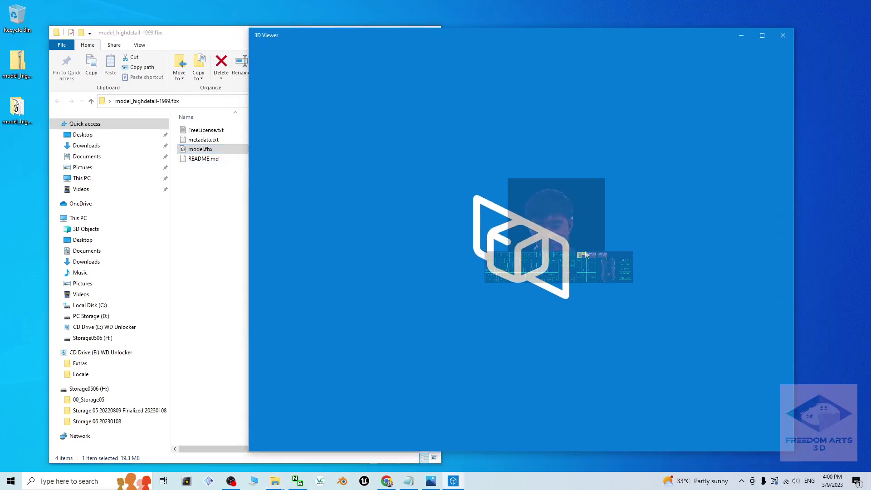
pyautogui.click(58, 485)
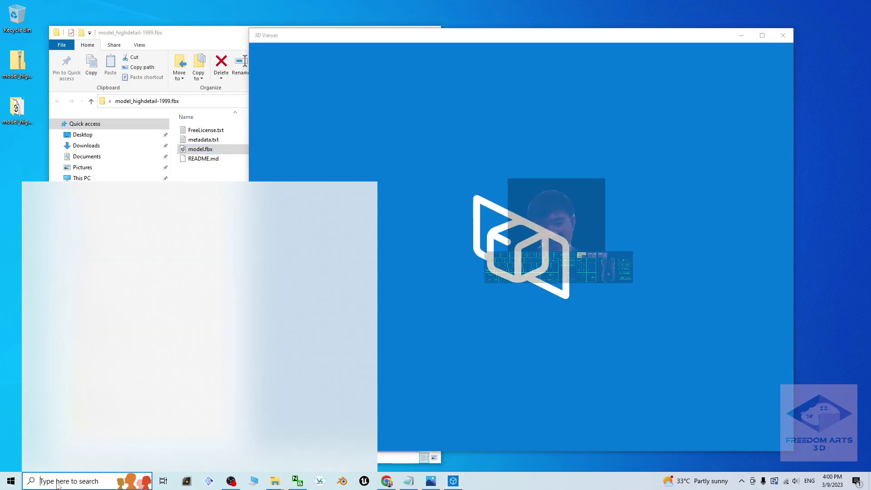
pyautogui.write('blender')
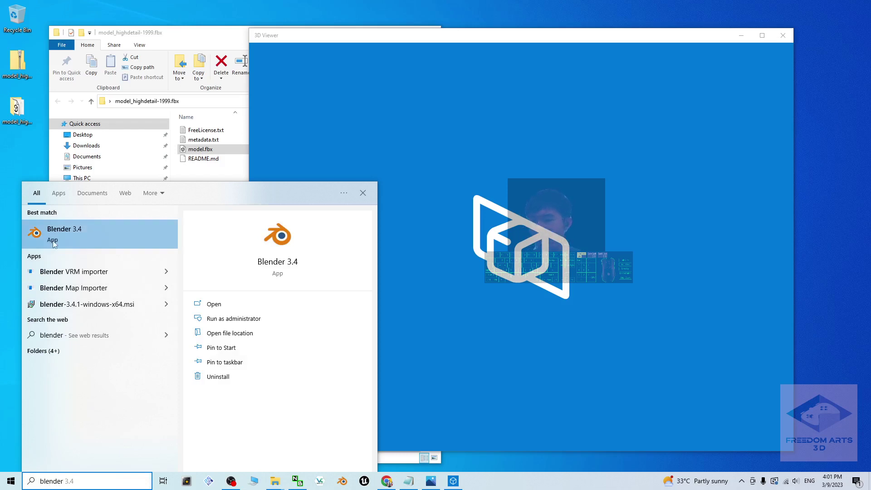
pyautogui.click(66, 239)
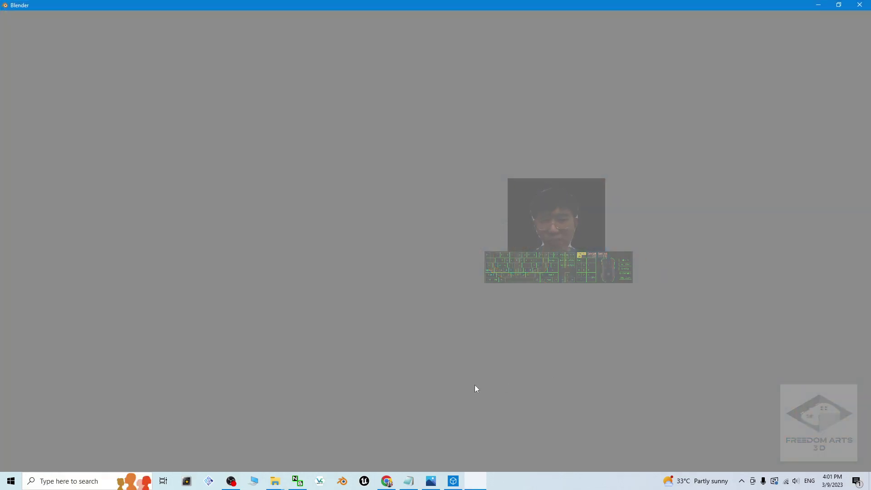
# Step: Switch to 3D Viewer, examine the streets and buildings of model.fbx from several angles, and close the viewer
pyautogui.click(454, 487)
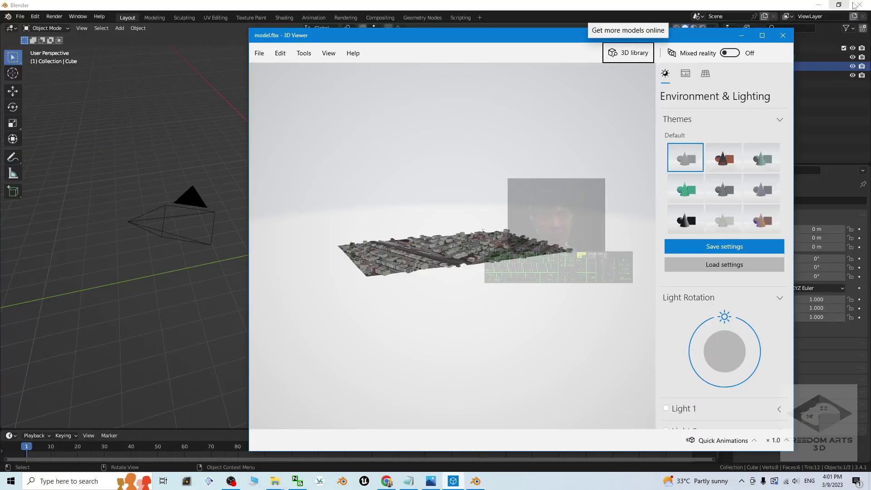
pyautogui.click(862, 5)
pyautogui.scroll(5, 479, 254)
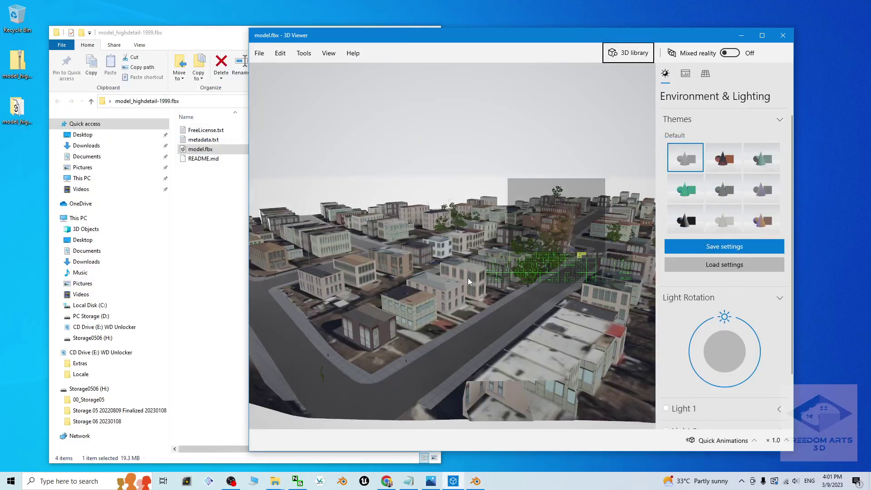
pyautogui.moveTo(468, 277); pyautogui.dragTo(423, 323)
pyautogui.scroll(-5, 434, 314)
pyautogui.scroll(3, 465, 252)
pyautogui.scroll(5, 467, 249)
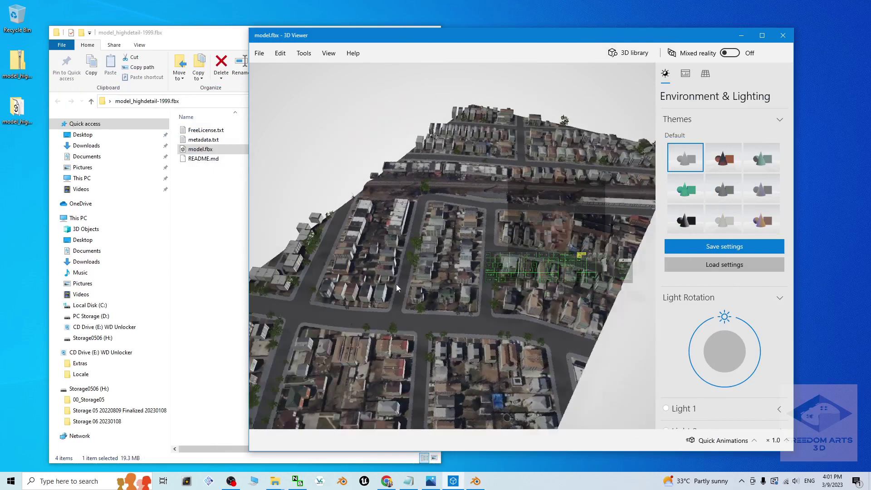
pyautogui.moveTo(394, 284); pyautogui.dragTo(478, 304)
pyautogui.scroll(5, 477, 304)
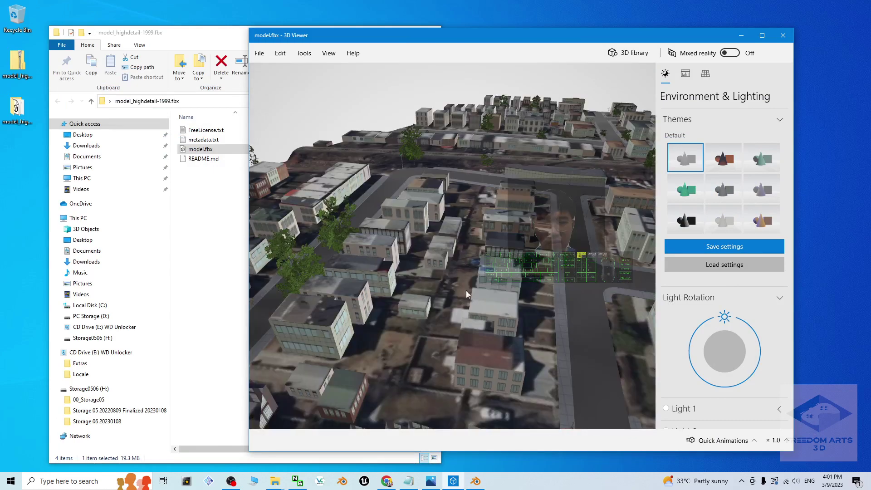
pyautogui.moveTo(500, 343); pyautogui.dragTo(584, 206)
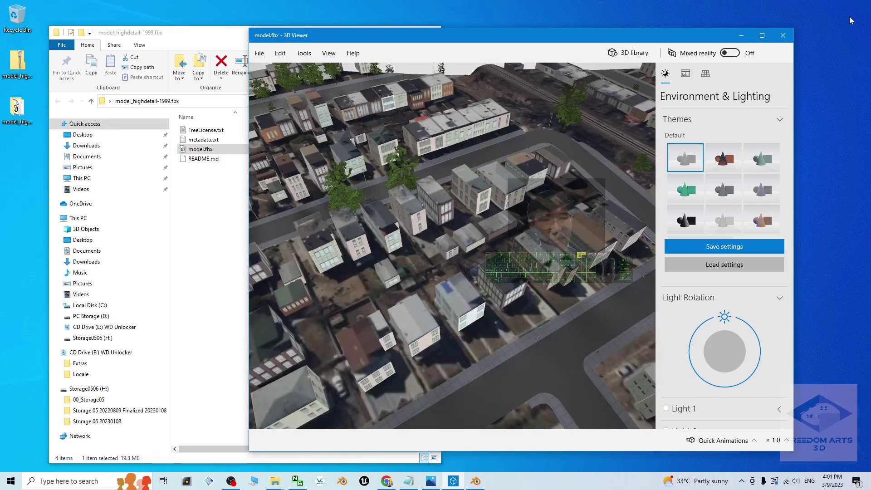
pyautogui.click(783, 36)
# Step: Switch to Blender, dismiss the splash screen, shrink the window to uncover the folder, and delete the default camera, cube and light
pyautogui.click(453, 481)
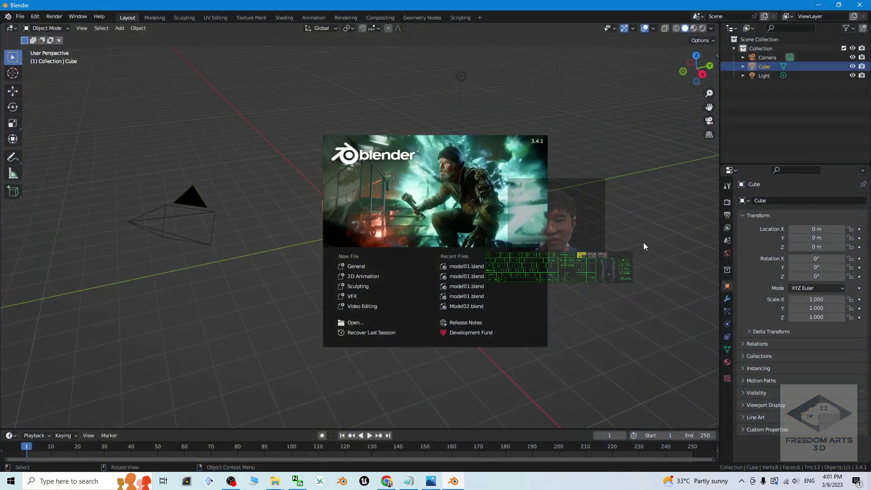
pyautogui.click(643, 242)
pyautogui.moveTo(304, 5); pyautogui.dragTo(457, 15)
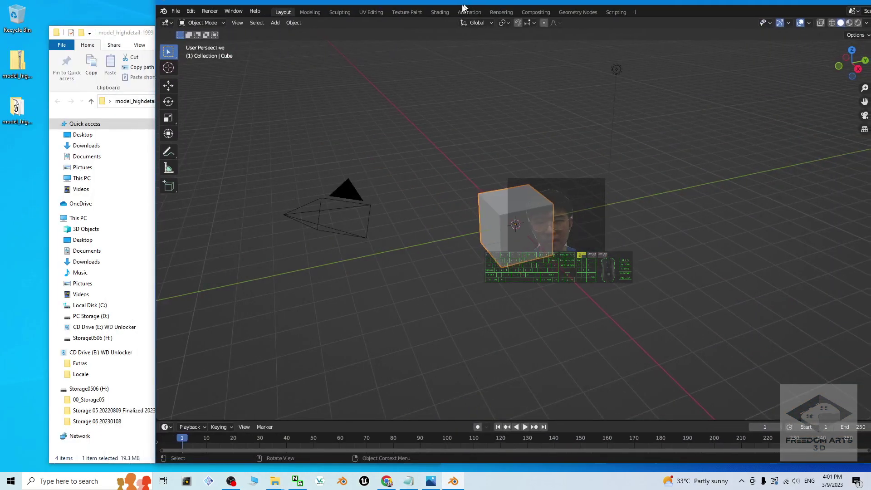
pyautogui.moveTo(275, 151); pyautogui.dragTo(771, 375)
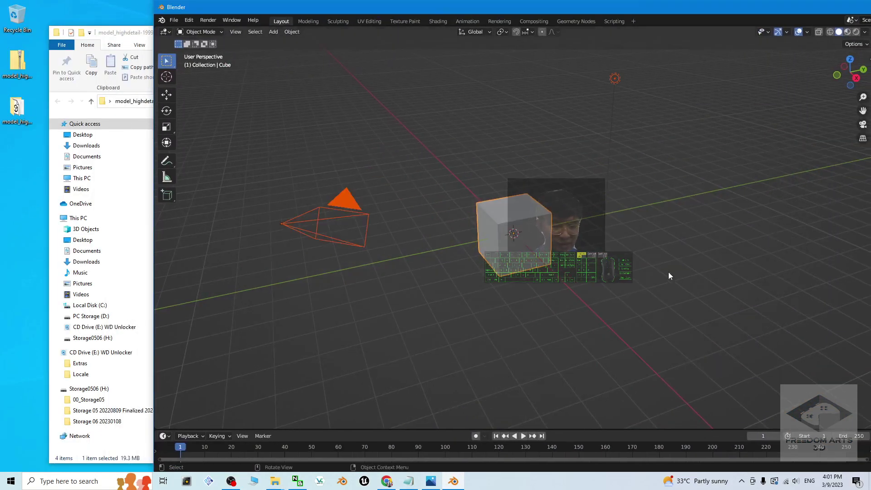
pyautogui.press('Delete')
# Step: Import model.fbx from the Desktop's model_highdetail-1999.fbx folder into the empty scene as FBX with the default import settings
pyautogui.click(135, 34)
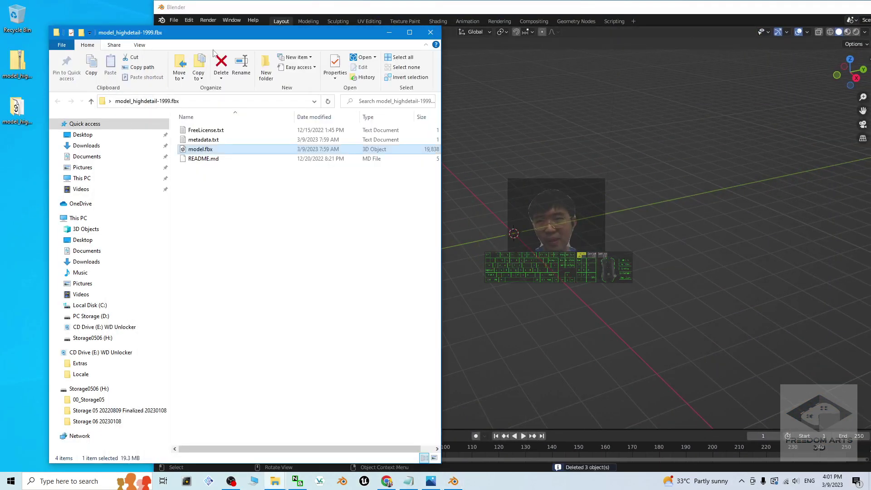
pyautogui.click(198, 18)
pyautogui.click(174, 20)
pyautogui.moveTo(201, 143)
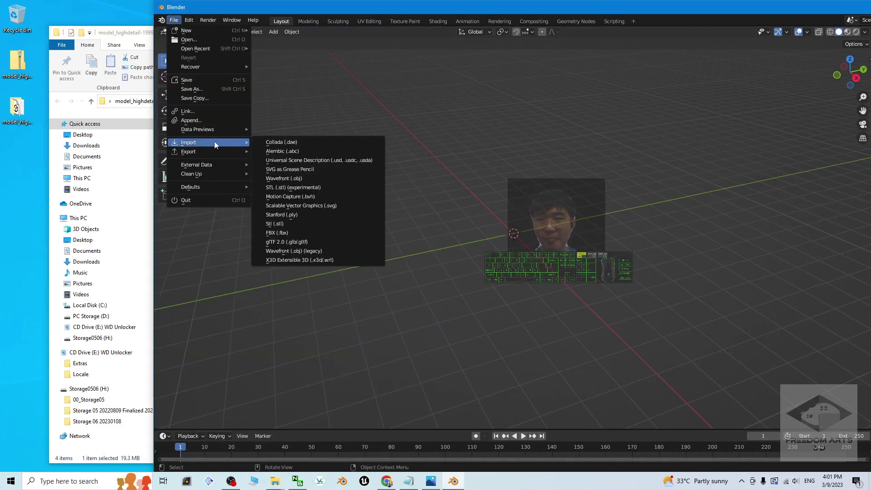
pyautogui.click(277, 232)
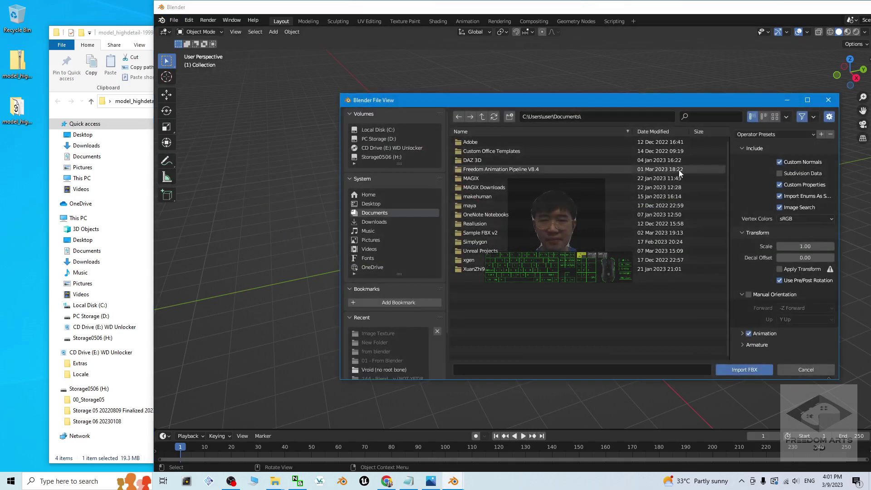
pyautogui.click(384, 205)
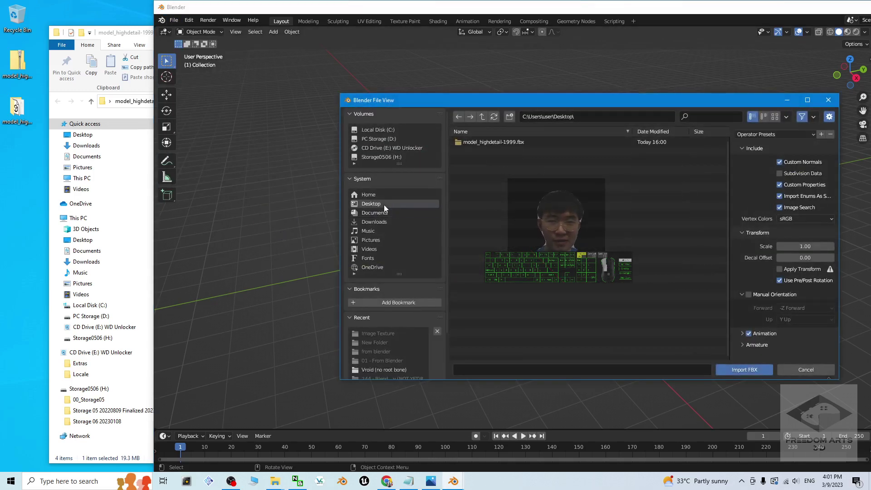
pyautogui.click(486, 142)
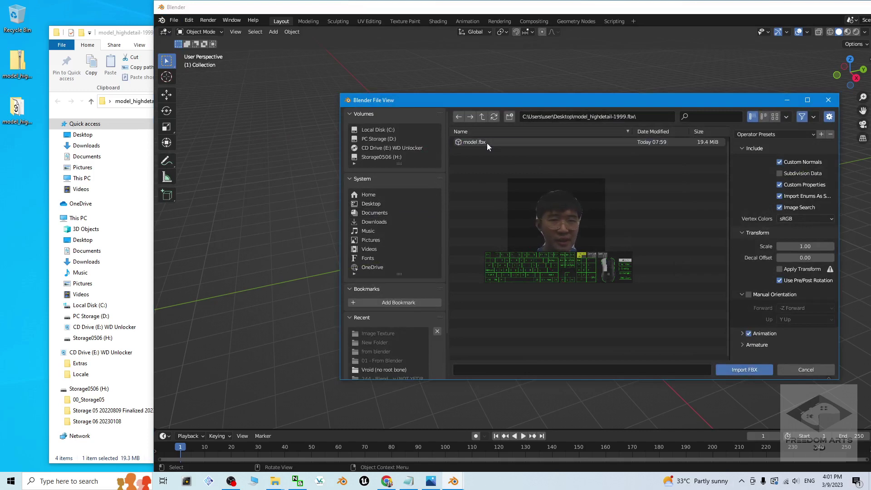
pyautogui.doubleClick(473, 143)
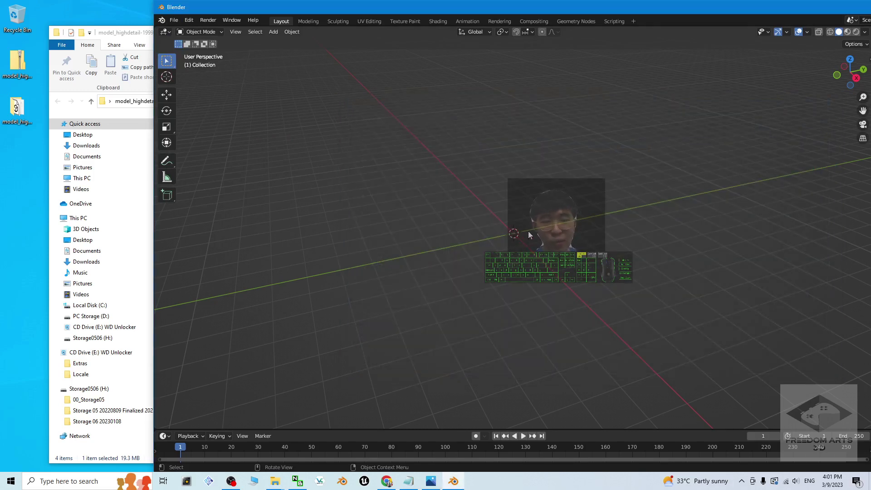
# Step: Inspect the imported untextured city model from several angles and select one of its buildings
pyautogui.press('s')
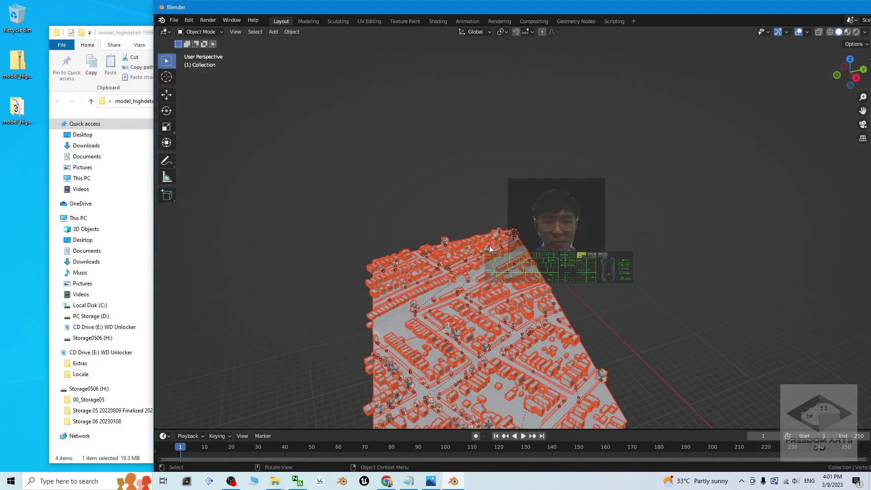
pyautogui.click(599, 321)
pyautogui.scroll(-3, 599, 317)
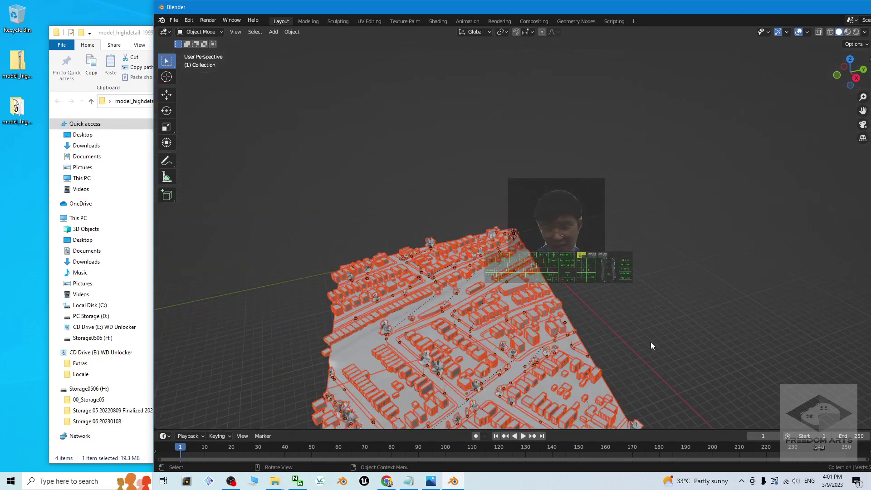
pyautogui.moveTo(652, 342); pyautogui.dragTo(643, 226, button='middle')
pyautogui.scroll(5, 494, 278)
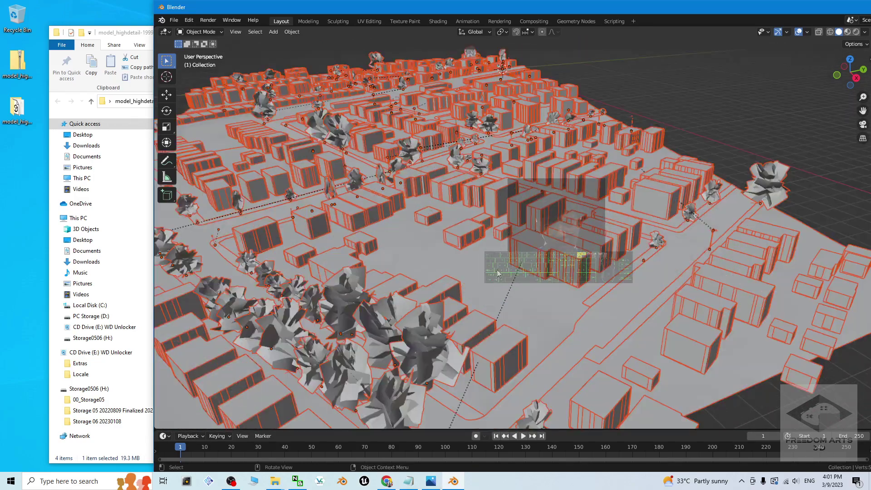
pyautogui.click(533, 256)
pyautogui.click(469, 234)
pyautogui.scroll(-8, 483, 244)
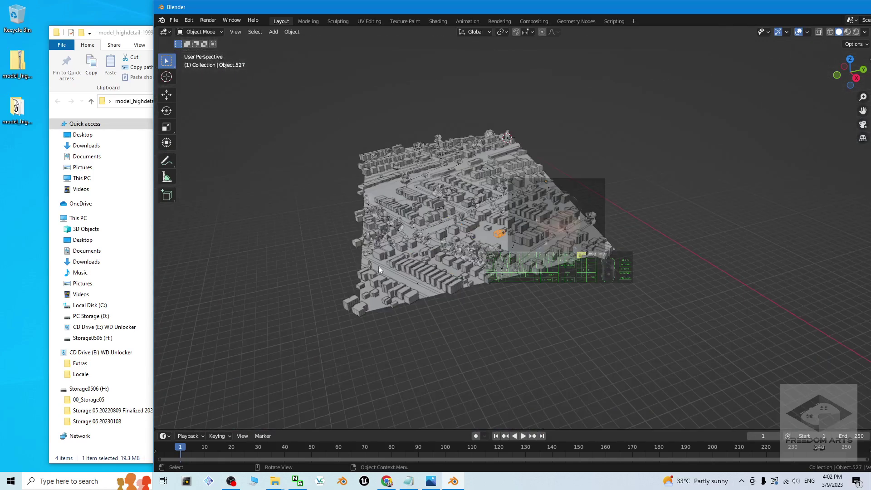
pyautogui.moveTo(376, 260); pyautogui.dragTo(589, 297, button='middle')
# Step: Maximize the Blender window and show the city's textures with Material Preview viewport shading
pyautogui.press('super+Up')
pyautogui.scroll(8, 371, 244)
pyautogui.scroll(-2, 336, 265)
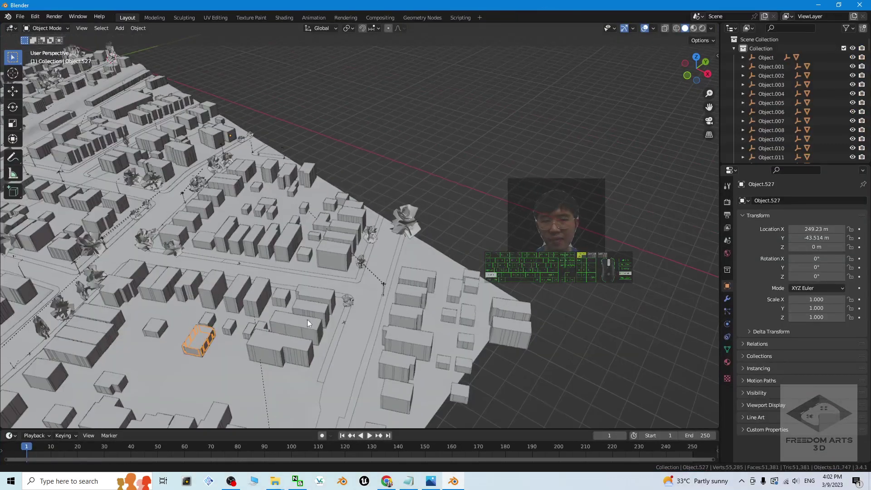
pyautogui.scroll(2, 306, 319)
pyautogui.moveTo(393, 311); pyautogui.dragTo(643, 89, button='middle')
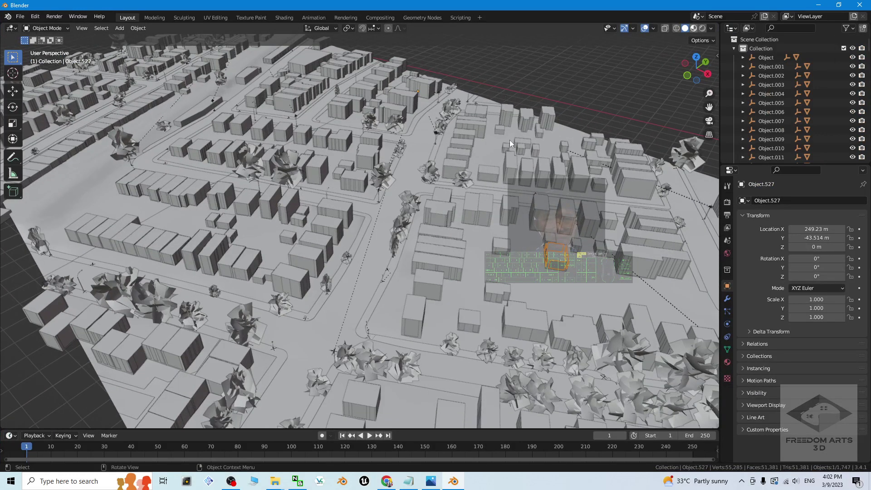
pyautogui.click(693, 28)
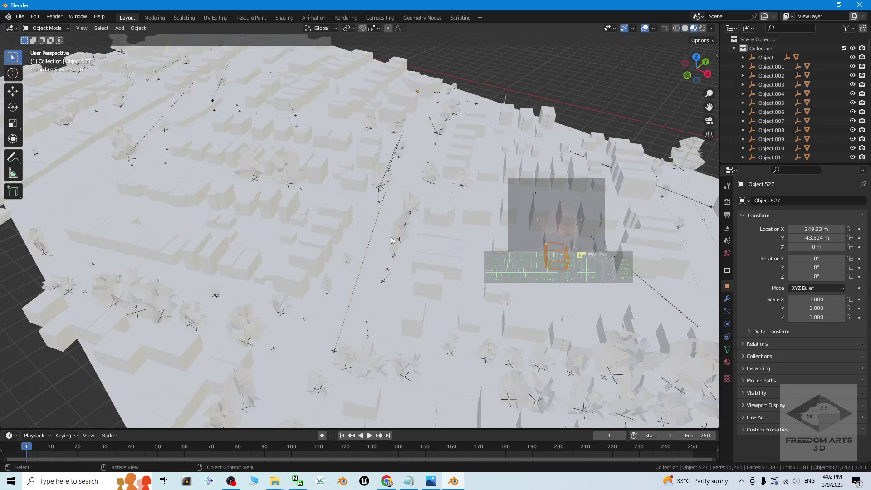
# Step: Examine the textured city closely, checking streets, building facades, trees and the overall extent of the model
pyautogui.scroll(-4, 390, 240)
pyautogui.scroll(8, 372, 247)
pyautogui.scroll(-4, 372, 250)
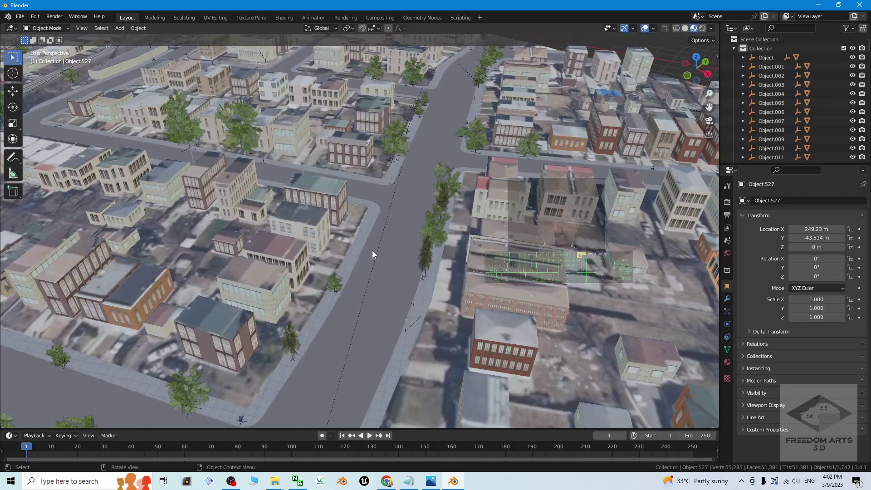
pyautogui.scroll(-2, 345, 309)
pyautogui.scroll(6, 323, 347)
pyautogui.scroll(-9, 323, 350)
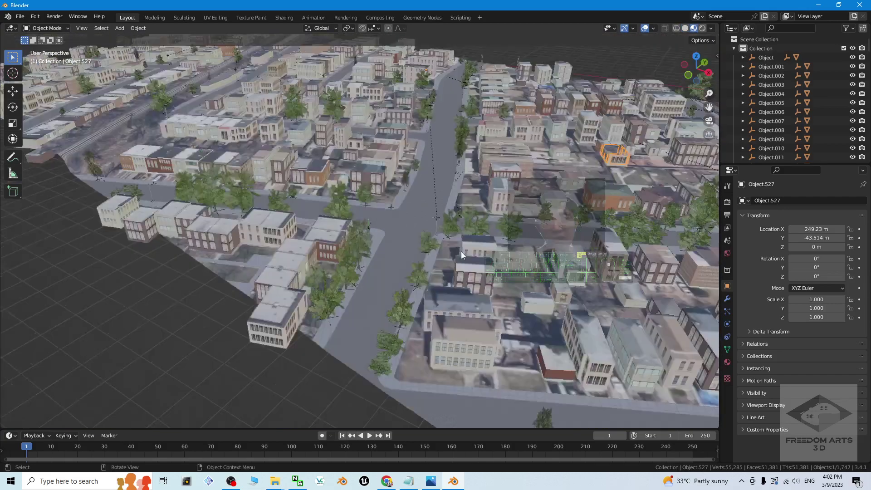
pyautogui.scroll(-2, 461, 251)
pyautogui.scroll(6, 459, 252)
pyautogui.scroll(-4, 443, 246)
pyautogui.moveTo(450, 246); pyautogui.dragTo(470, 231, button='middle')
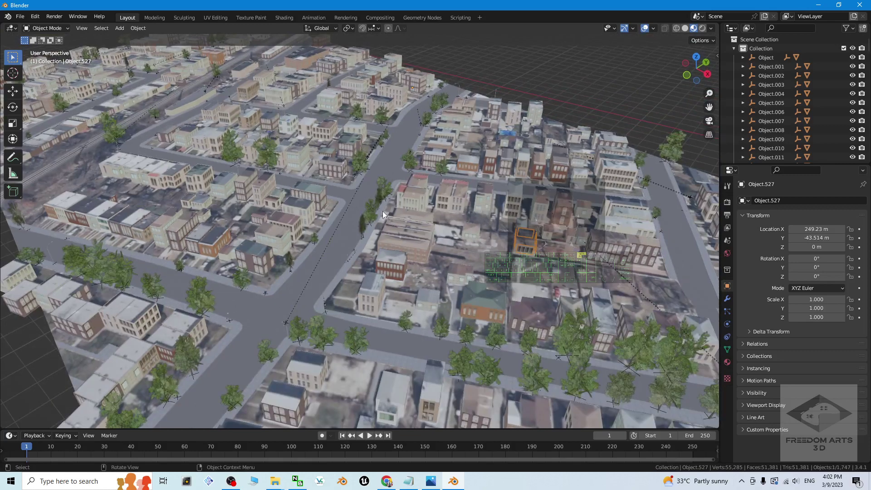
pyautogui.scroll(2, 378, 219)
pyautogui.scroll(-2, 386, 261)
pyautogui.moveTo(408, 266); pyautogui.dragTo(482, 320, button='middle')
pyautogui.scroll(8, 337, 255)
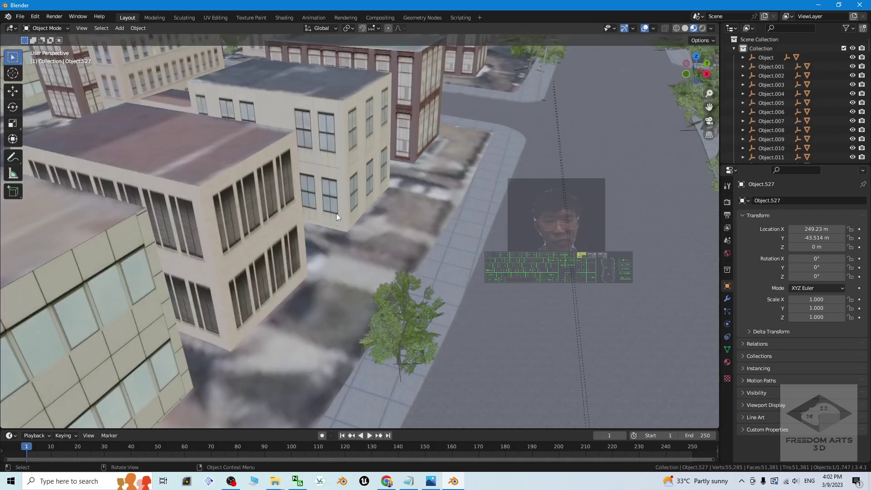
pyautogui.scroll(-8, 336, 214)
pyautogui.scroll(8, 423, 203)
pyautogui.scroll(-5, 489, 246)
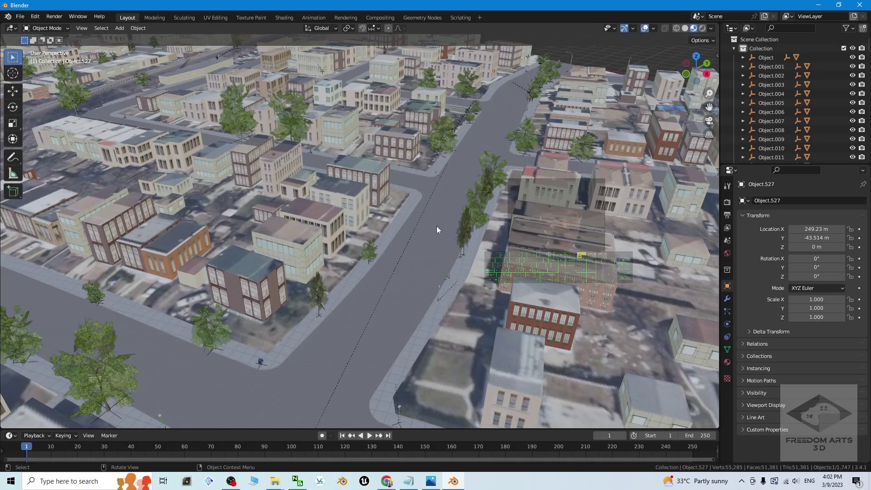
pyautogui.scroll(-10, 426, 224)
pyautogui.scroll(12, 463, 263)
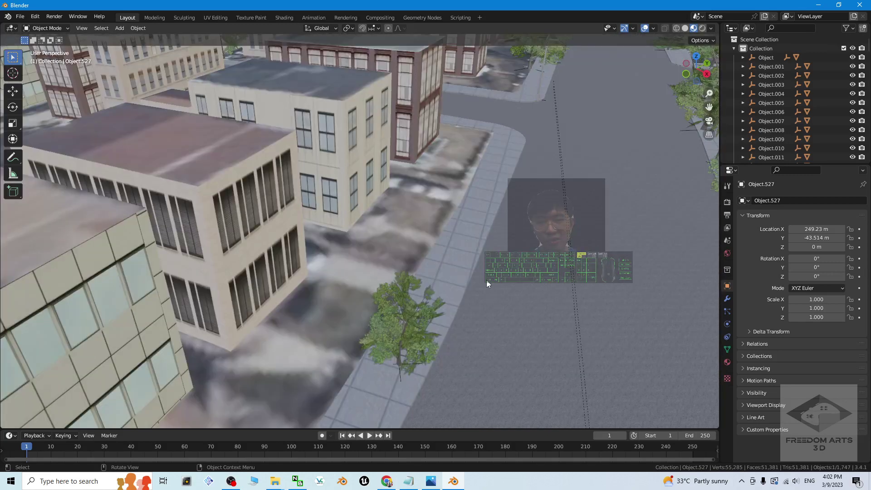
pyautogui.moveTo(487, 280); pyautogui.dragTo(478, 208, button='middle')
pyautogui.scroll(-4, 447, 294)
pyautogui.scroll(10, 425, 316)
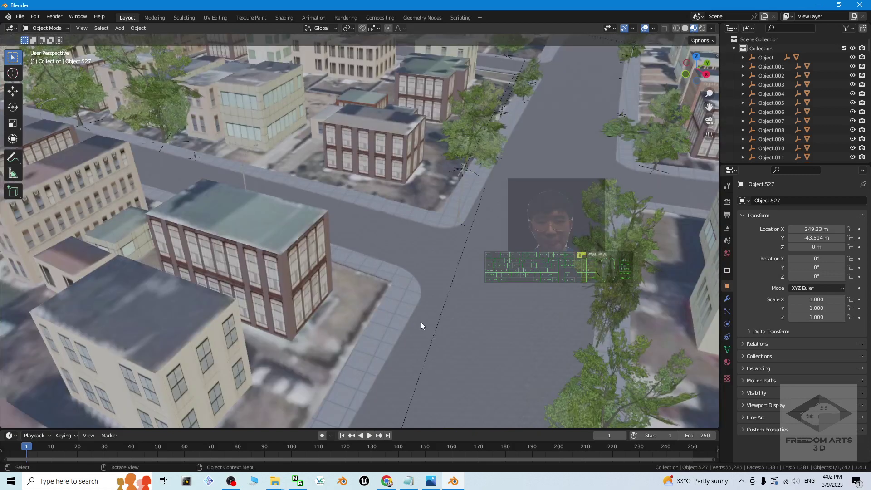
pyautogui.scroll(-10, 416, 269)
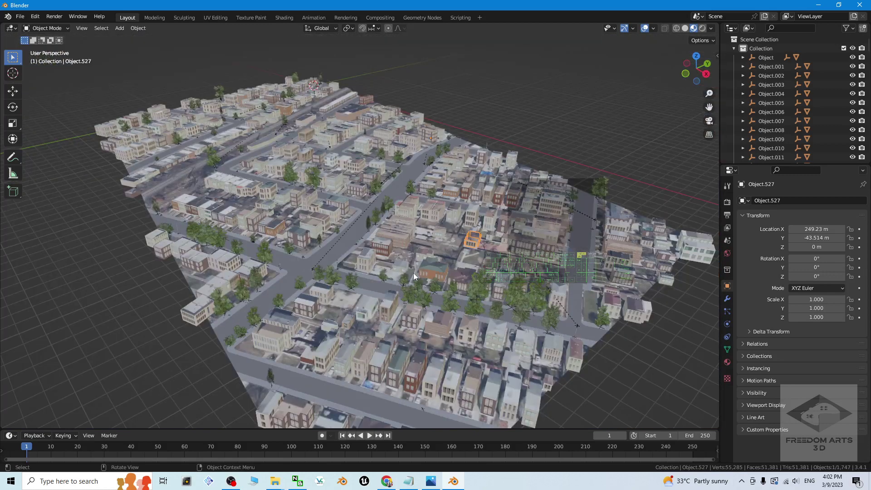
# Step: View the cover.jpg image, return to Blender, and examine the city's street corners, rooftops and railway area
pyautogui.click(431, 480)
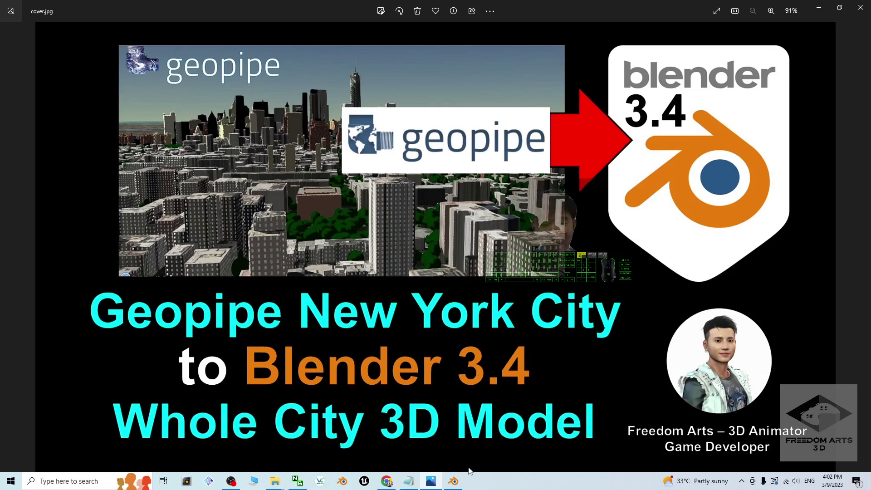
pyautogui.click(454, 480)
pyautogui.scroll(5, 427, 266)
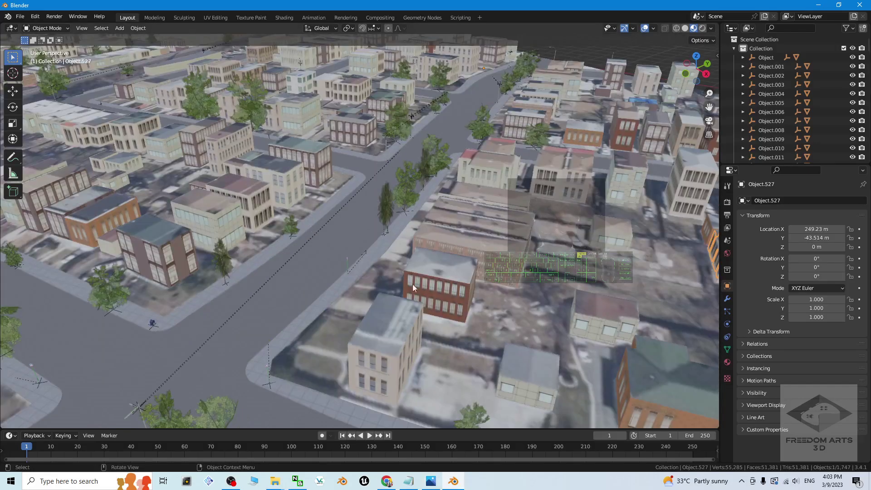
pyautogui.scroll(-6, 420, 292)
pyautogui.scroll(6, 401, 317)
pyautogui.moveTo(390, 292)
pyautogui.mouseDown(button='middle')
pyautogui.moveTo(375, 303)
pyautogui.moveTo(463, 303)
pyautogui.moveTo(393, 291)
pyautogui.mouseUp(button='middle')
pyautogui.scroll(-4, 384, 293)
pyautogui.scroll(4, 390, 304)
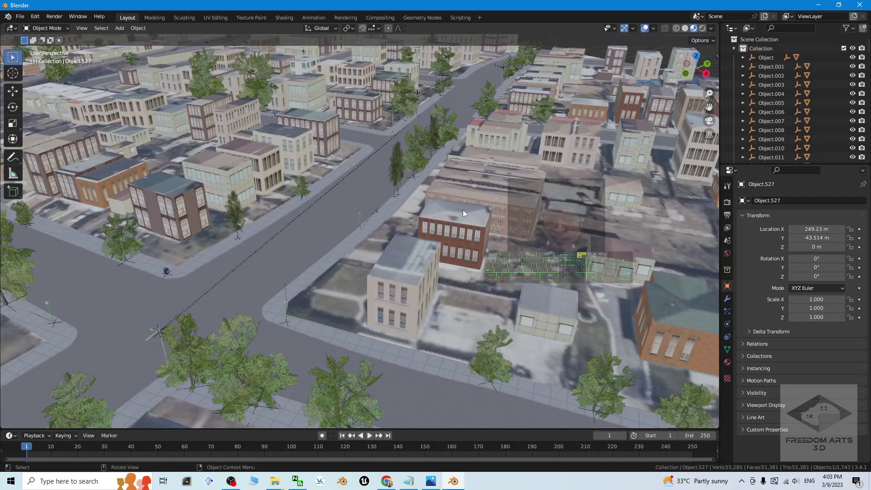
pyautogui.moveTo(436, 178); pyautogui.dragTo(336, 280, button='middle')
pyautogui.scroll(5, 259, 218)
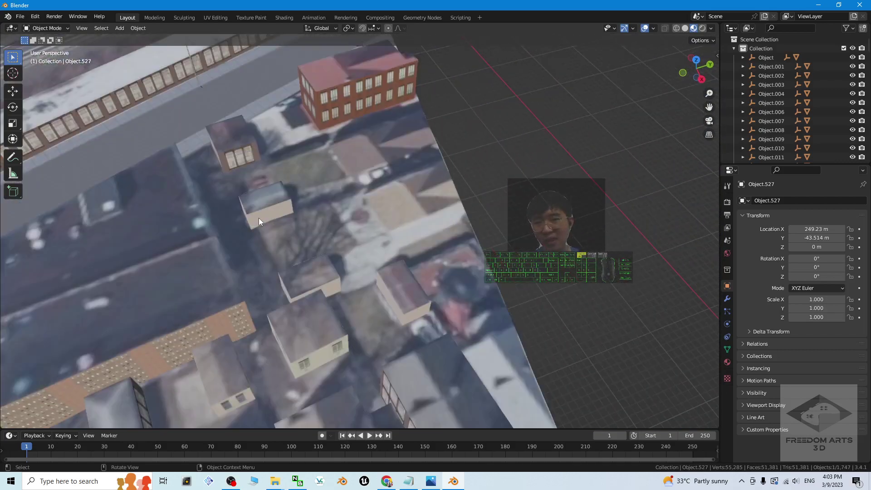
pyautogui.moveTo(259, 218); pyautogui.dragTo(227, 235, button='middle')
pyautogui.scroll(2, 279, 241)
pyautogui.moveTo(279, 240); pyautogui.dragTo(484, 219, button='middle')
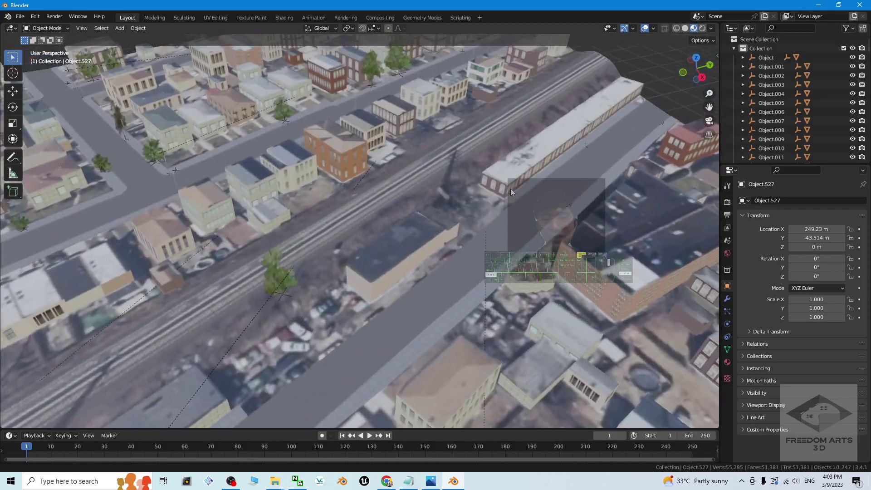